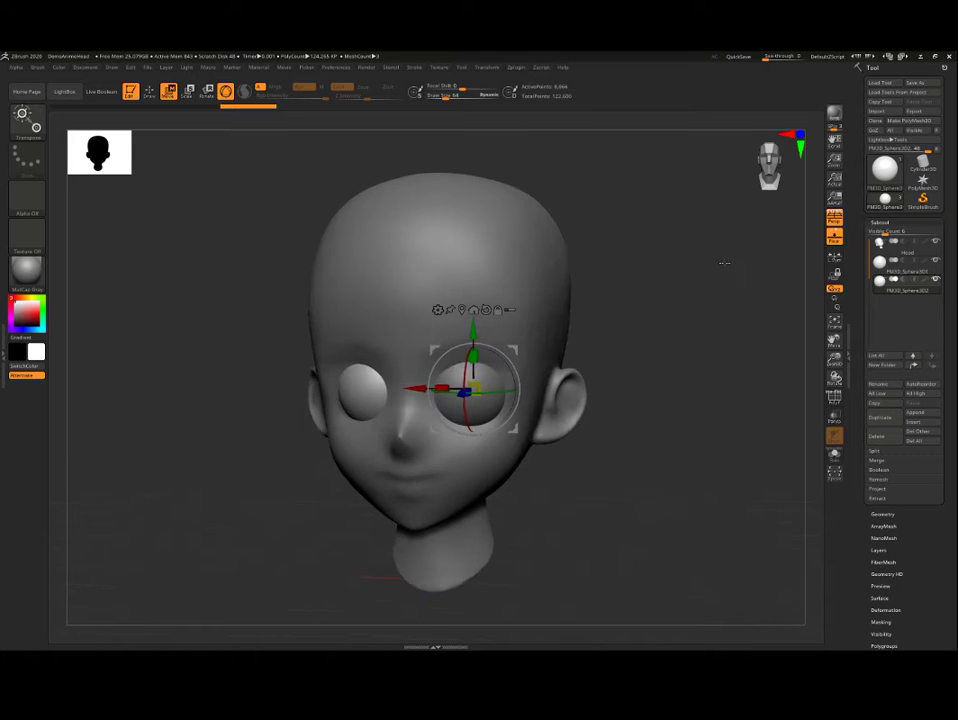
# Step: Apply the Metal 01 material to the model and inspect the shading on the head from several angles
pyautogui.moveTo(697, 279)
pyautogui.mouseDown()
pyautogui.moveTo(742, 283)
pyautogui.moveTo(700, 284)
pyautogui.mouseUp()
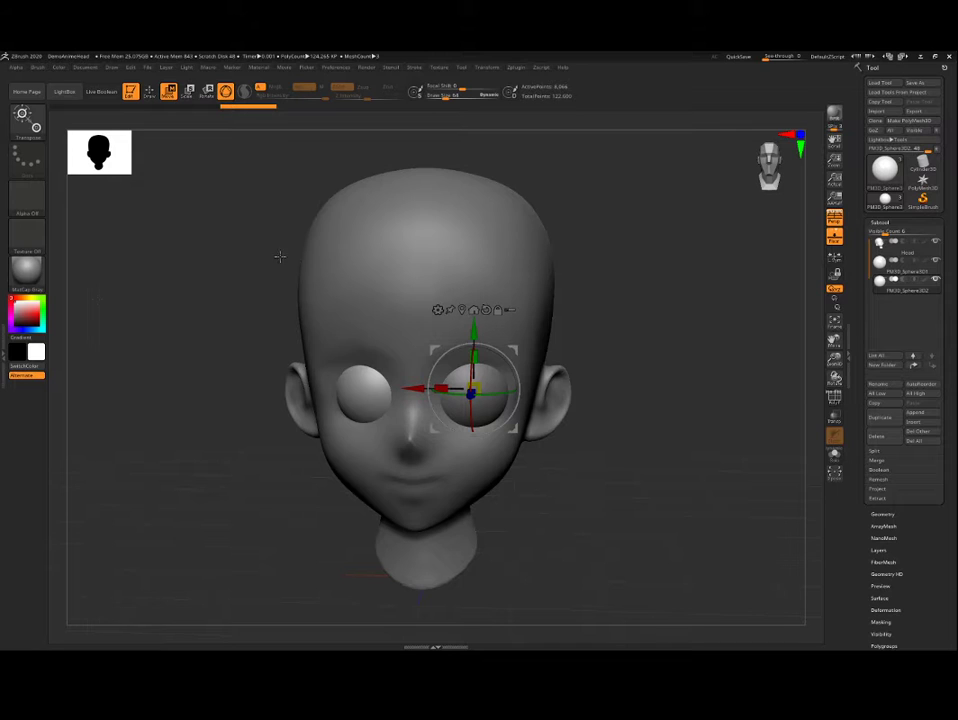
pyautogui.click(27, 268)
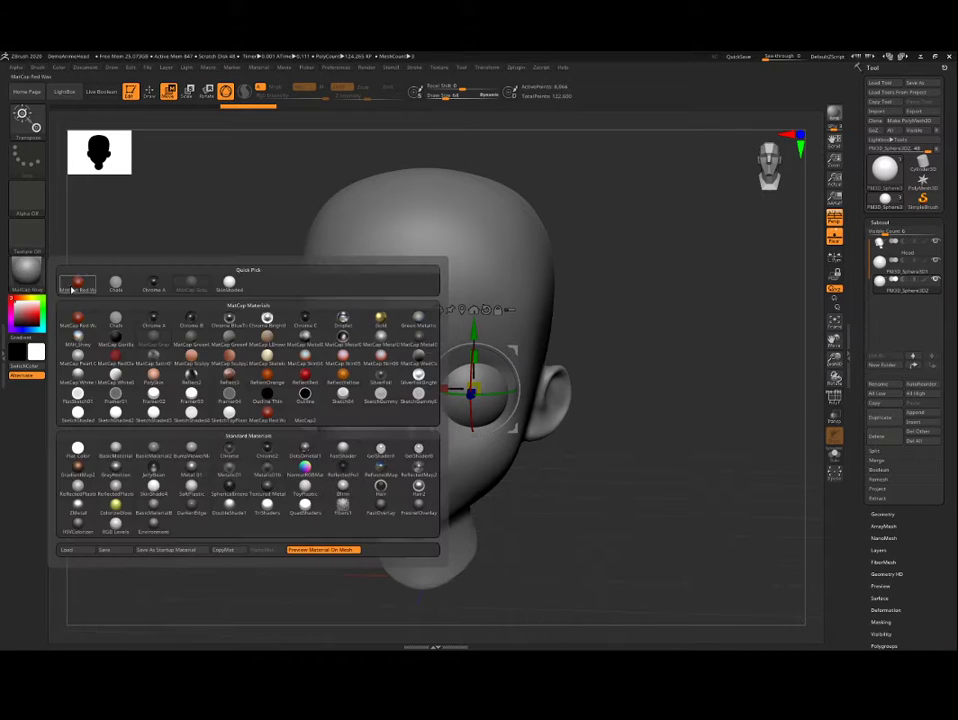
pyautogui.click(190, 467)
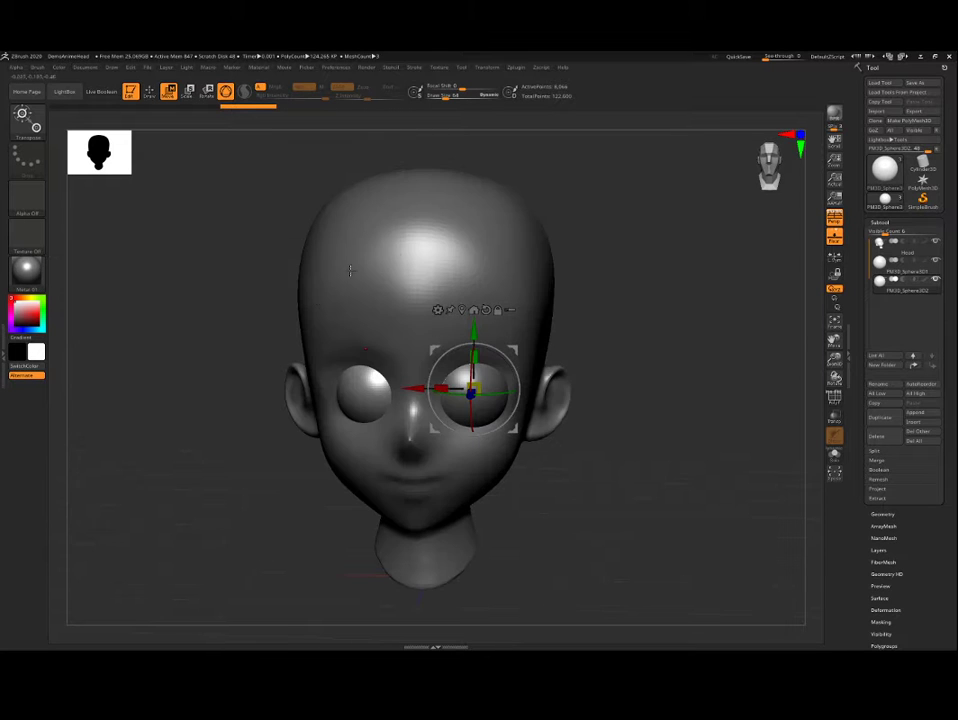
pyautogui.moveTo(614, 376)
pyautogui.mouseDown()
pyautogui.moveTo(663, 417)
pyautogui.moveTo(691, 346)
pyautogui.moveTo(691, 396)
pyautogui.moveTo(697, 381)
pyautogui.moveTo(602, 373)
pyautogui.mouseUp()
pyautogui.moveTo(260, 346); pyautogui.dragTo(269, 352)
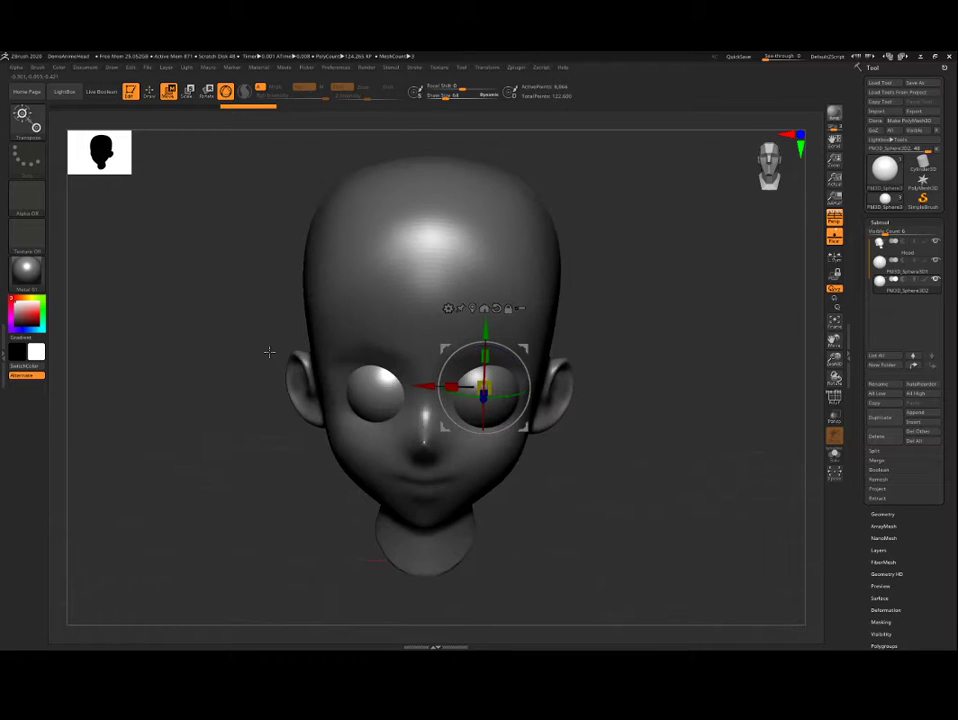
pyautogui.moveTo(604, 322); pyautogui.dragTo(603, 310)
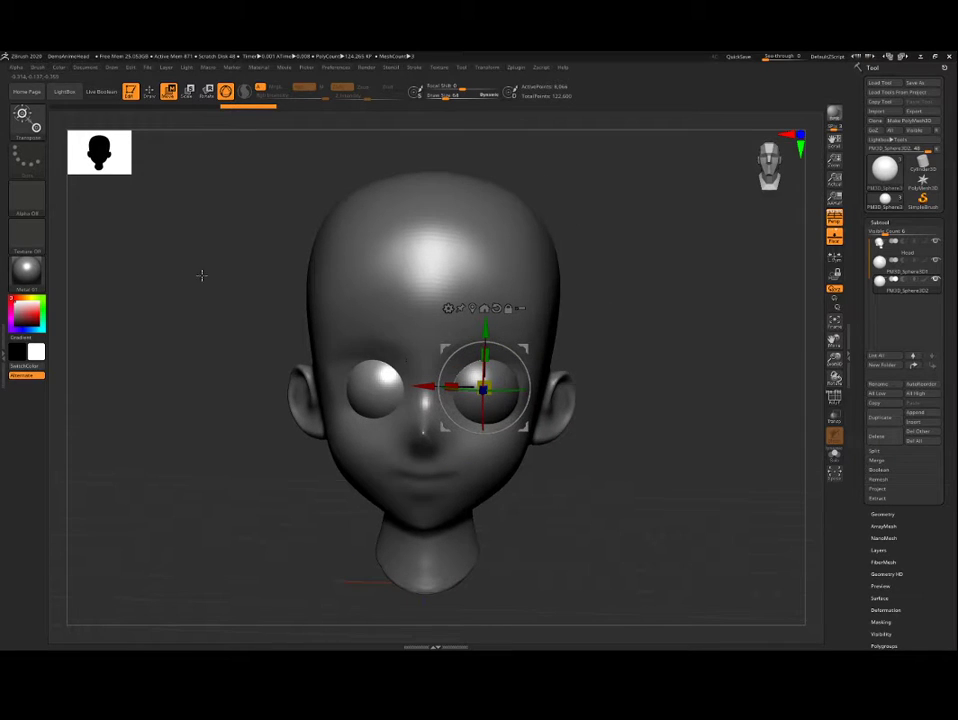
pyautogui.moveTo(193, 285)
pyautogui.mouseDown()
pyautogui.moveTo(184, 301)
pyautogui.moveTo(190, 272)
pyautogui.mouseUp()
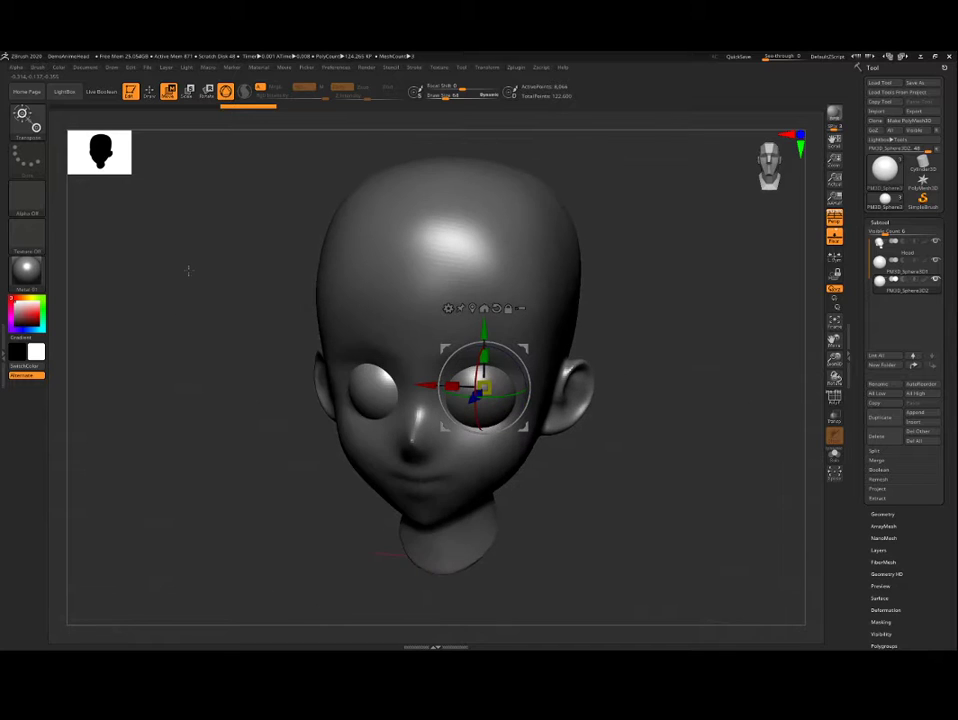
# Step: Switch the model's material to MatCap GreenClay and check how the head looks with it
pyautogui.click(30, 272)
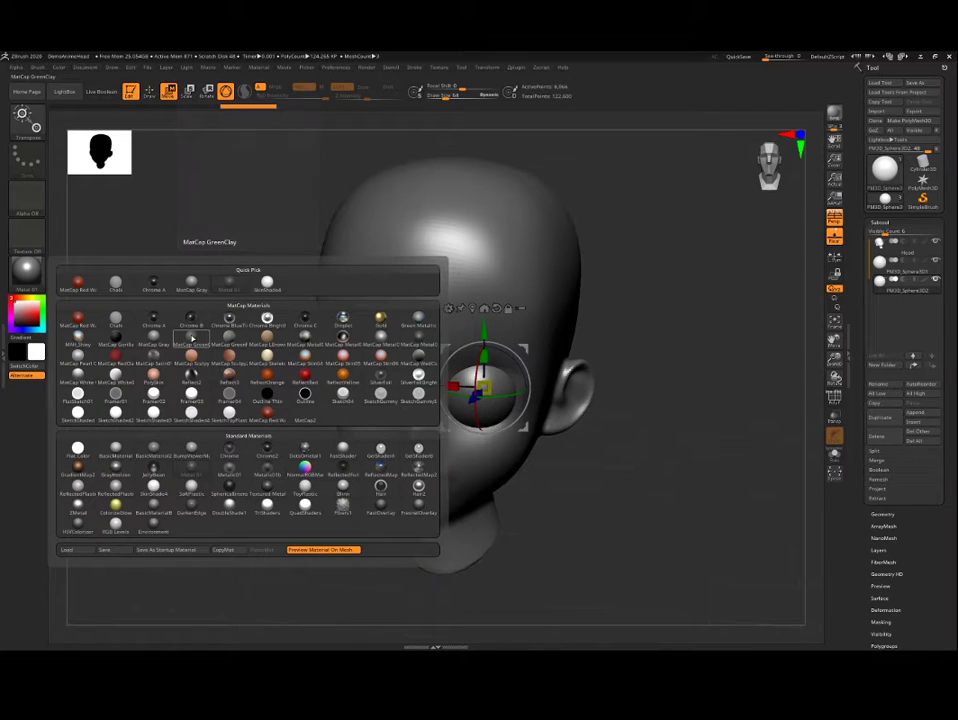
pyautogui.click(198, 283)
pyautogui.moveTo(203, 283); pyautogui.dragTo(227, 309)
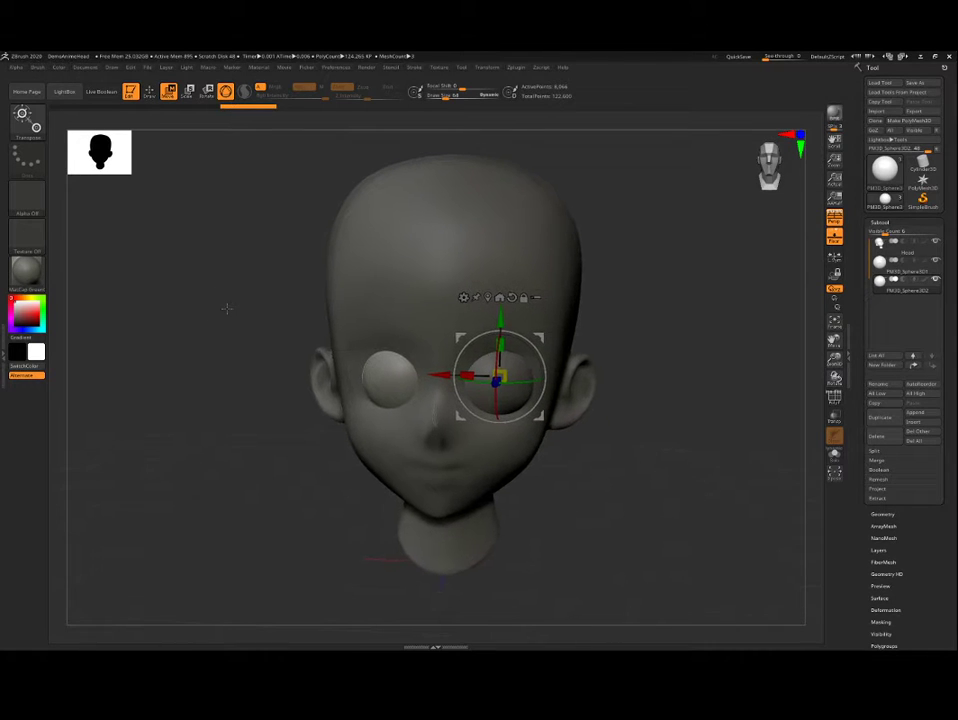
# Step: Make the Head subtool active and switch the material to SkinShade4
pyautogui.keyDown('alt'); pyautogui.click(464, 270); pyautogui.keyUp('alt')
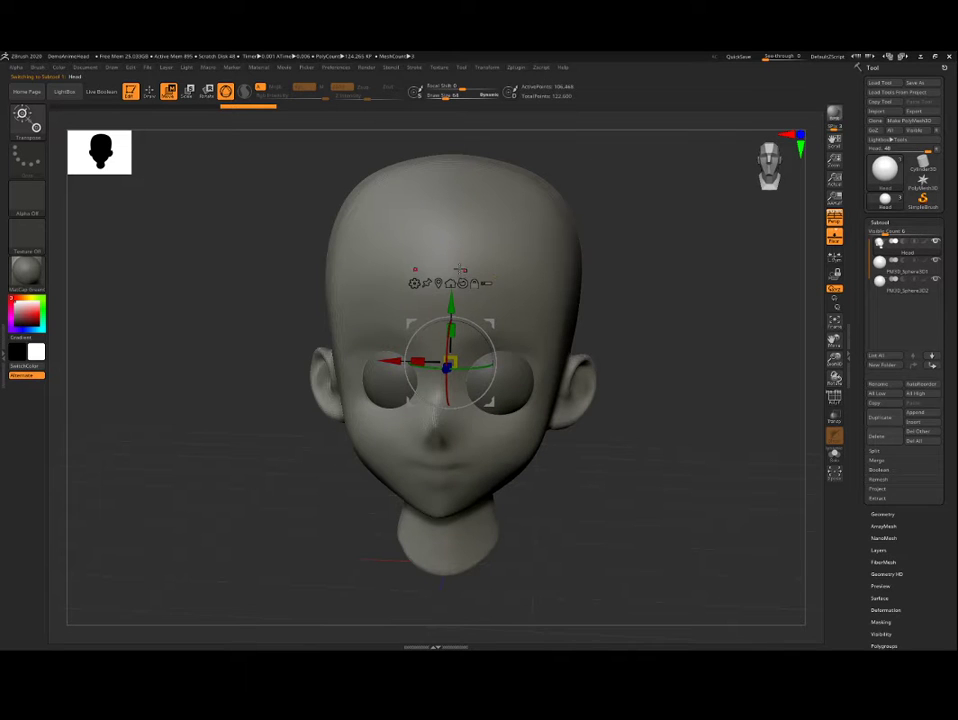
pyautogui.click(38, 277)
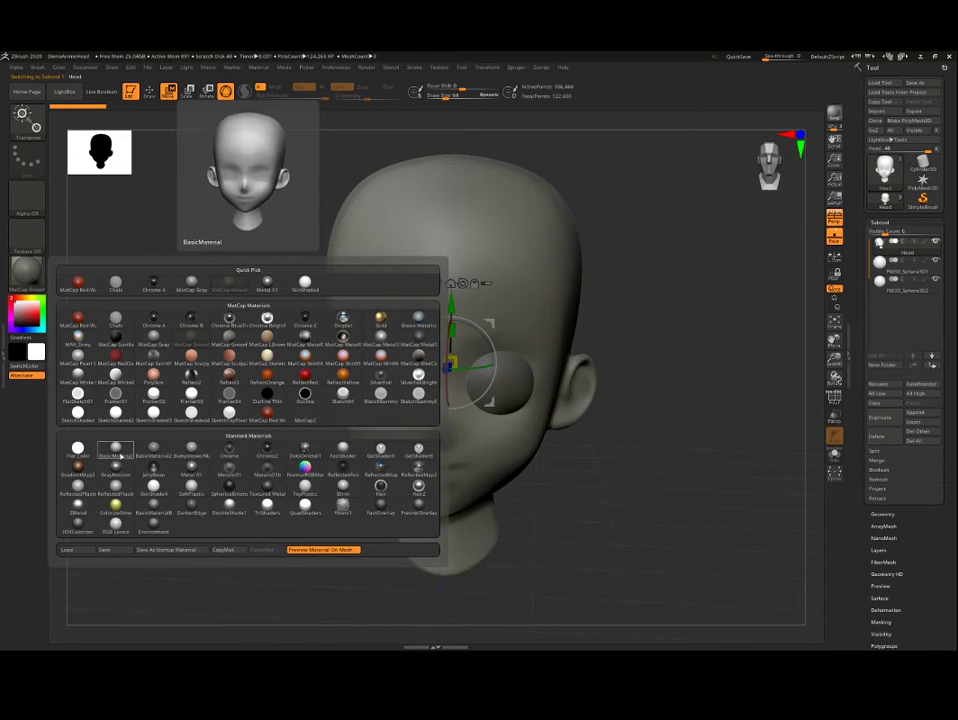
pyautogui.click(155, 488)
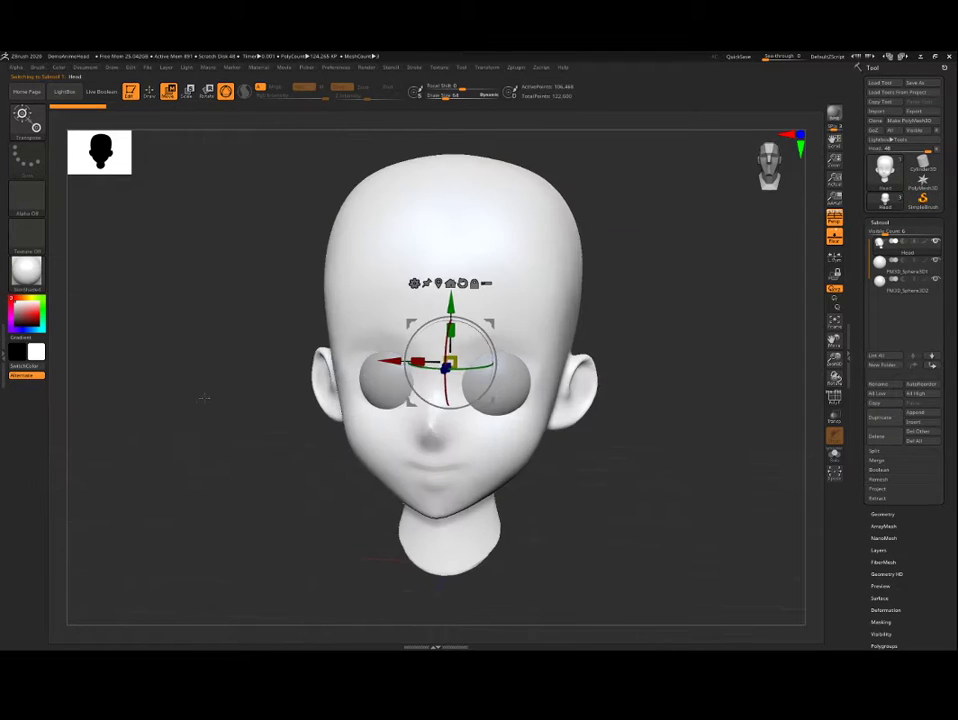
pyautogui.moveTo(147, 301); pyautogui.dragTo(199, 400)
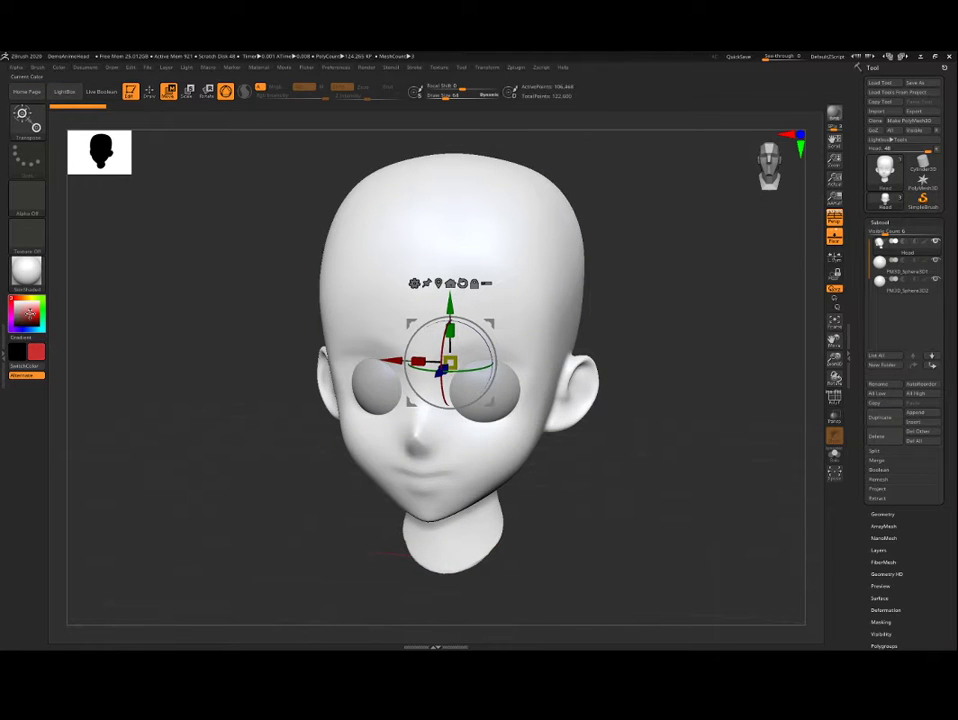
# Step: Expand the side tray and dock the Color palette there in place of the Brush palette
pyautogui.moveTo(29, 313); pyautogui.dragTo(11, 297)
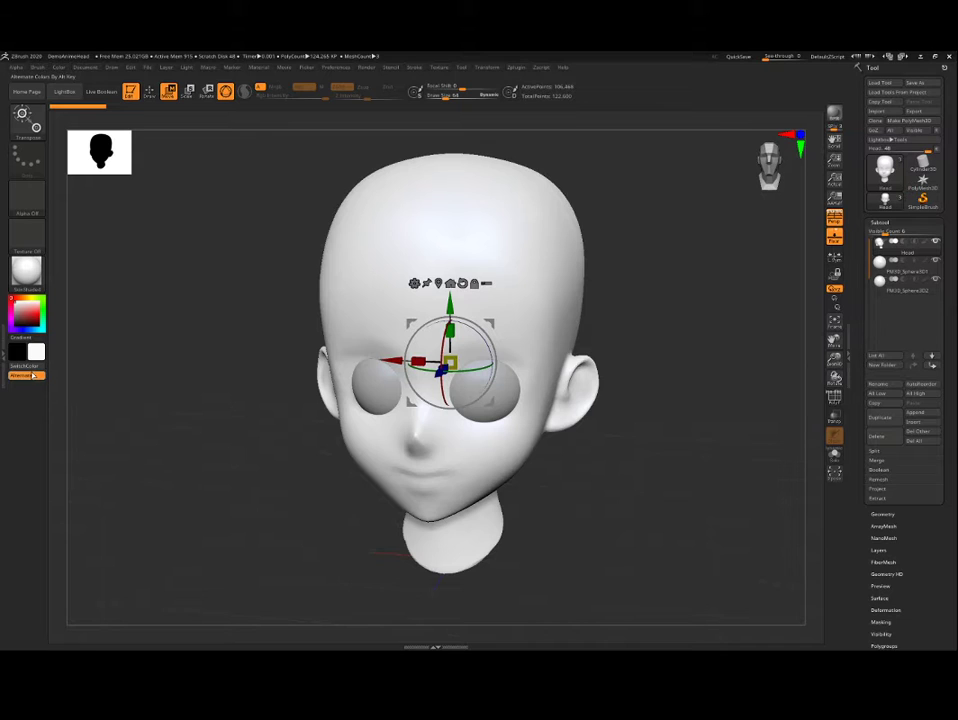
pyautogui.click(4, 355)
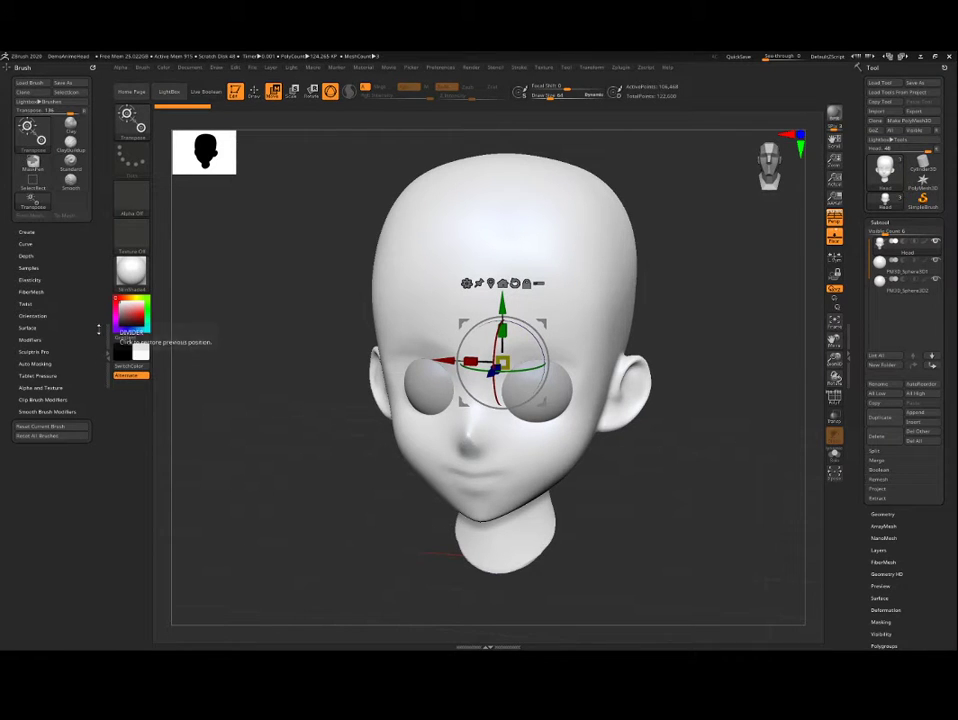
pyautogui.moveTo(92, 68)
pyautogui.mouseDown()
pyautogui.moveTo(255, 215)
pyautogui.moveTo(282, 183)
pyautogui.mouseUp()
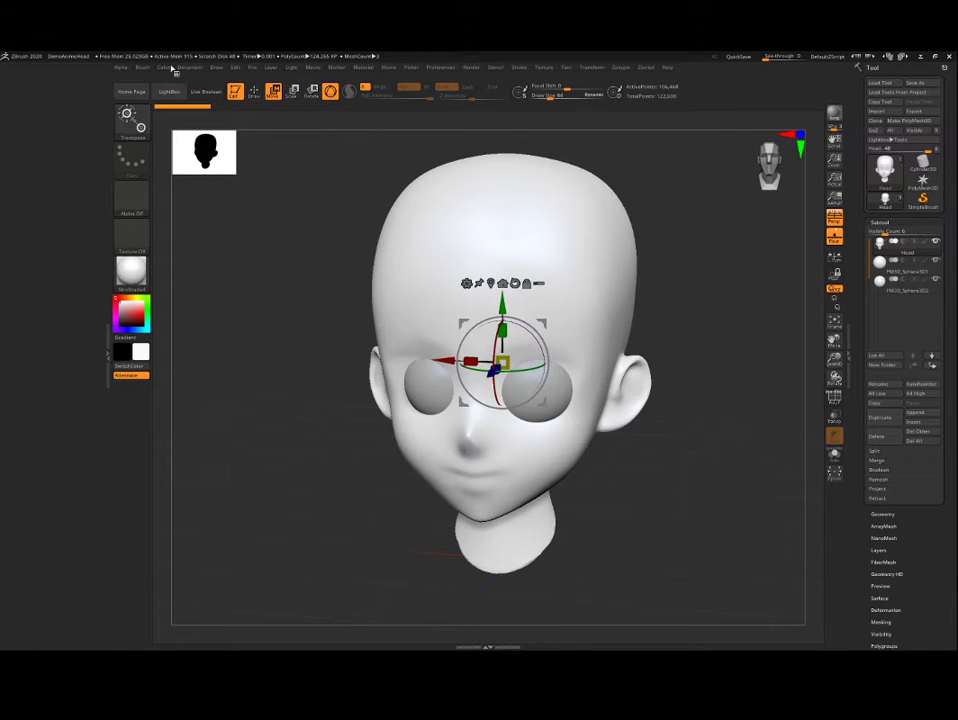
pyautogui.click(164, 68)
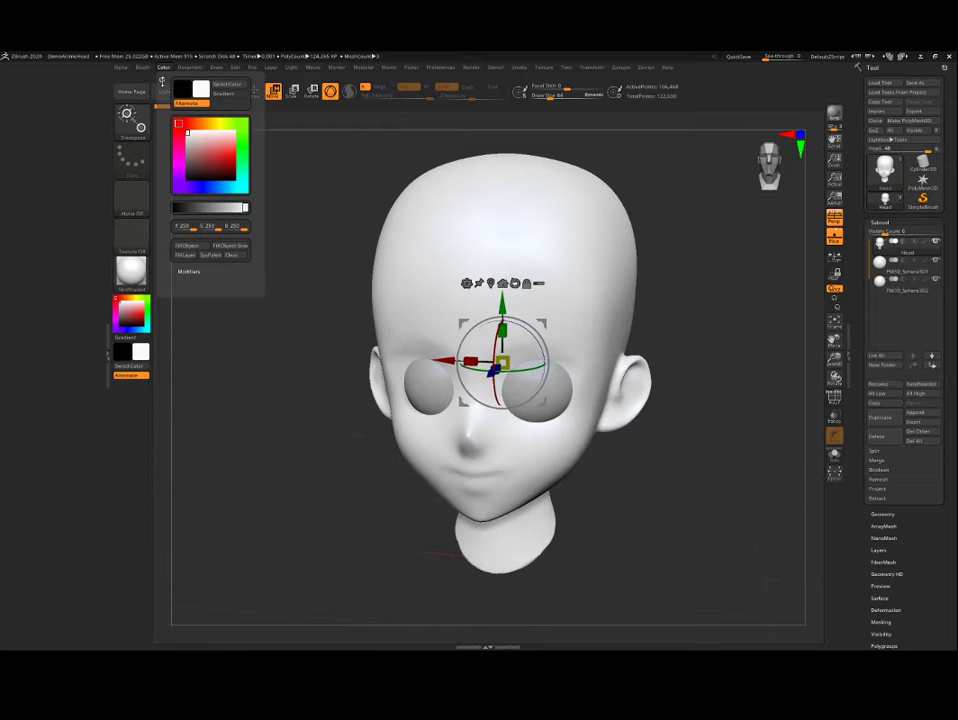
pyautogui.moveTo(162, 81); pyautogui.dragTo(30, 132)
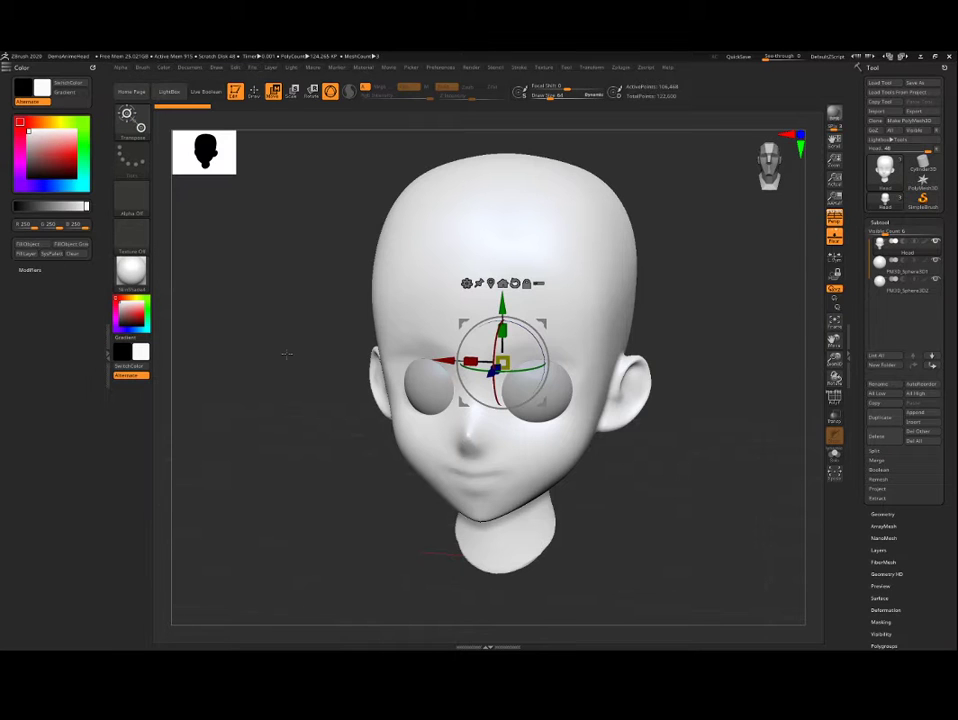
pyautogui.moveTo(299, 309)
pyautogui.mouseDown()
pyautogui.moveTo(282, 308)
pyautogui.moveTo(296, 293)
pyautogui.moveTo(311, 321)
pyautogui.moveTo(290, 295)
pyautogui.mouseUp()
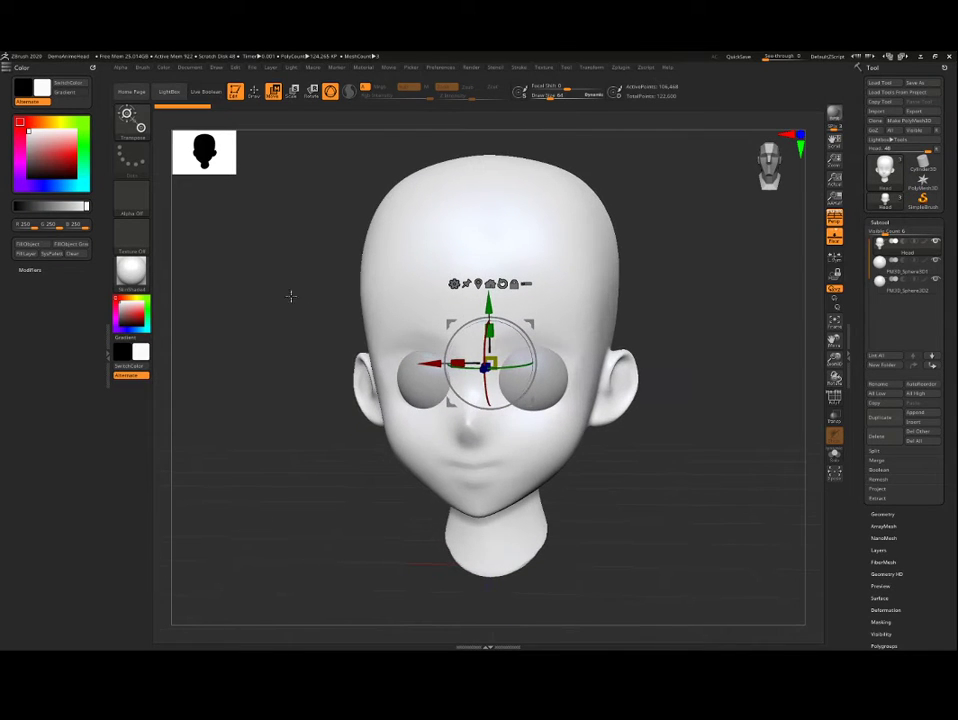
# Step: Switch to Draw mode with Zadd and Zsub off and Mrgb on, and fill the Head subtool with white and SkinShade4
pyautogui.click(254, 92)
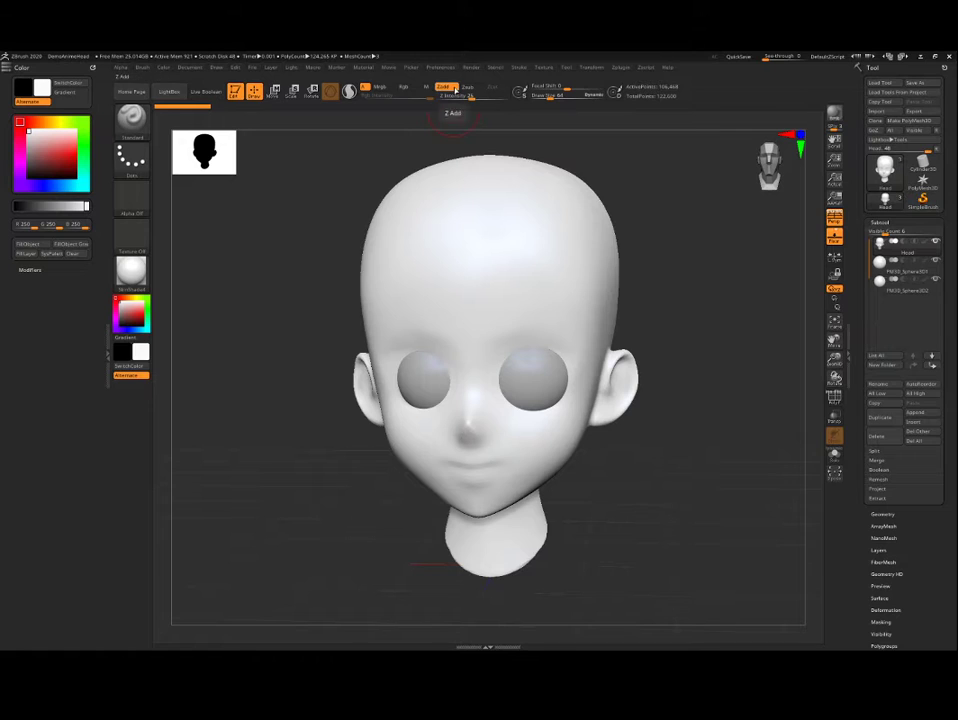
pyautogui.click(470, 89)
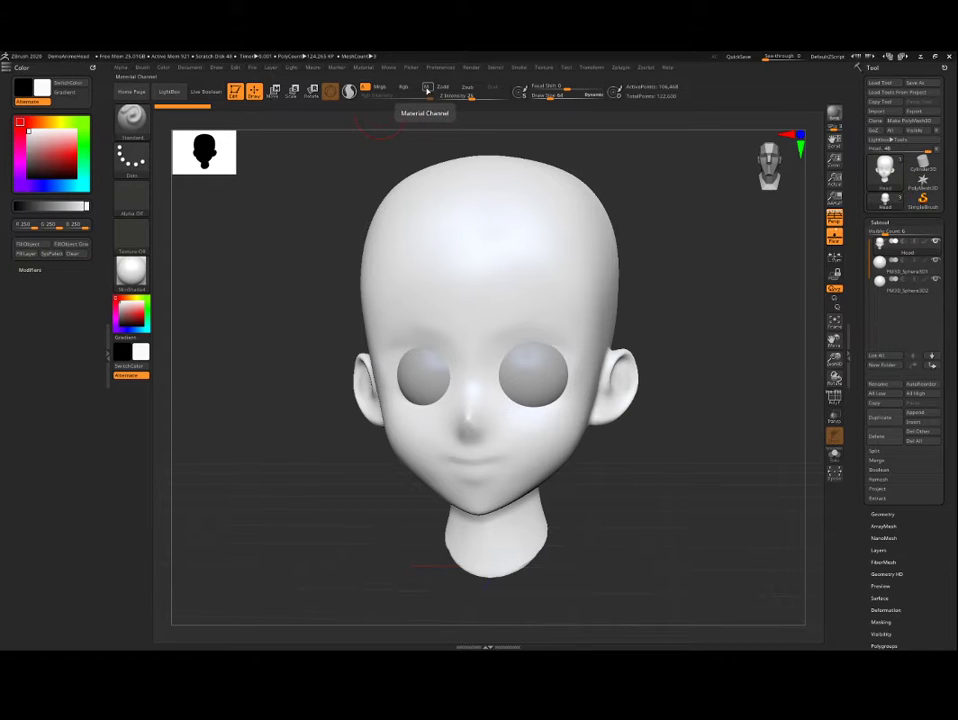
pyautogui.click(378, 88)
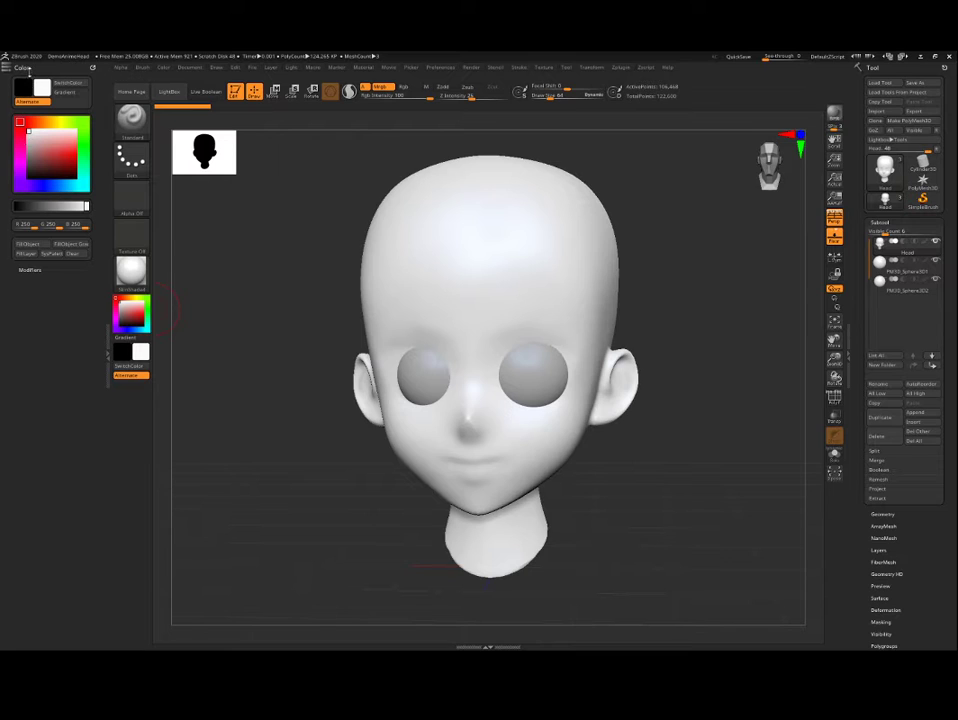
pyautogui.click(34, 247)
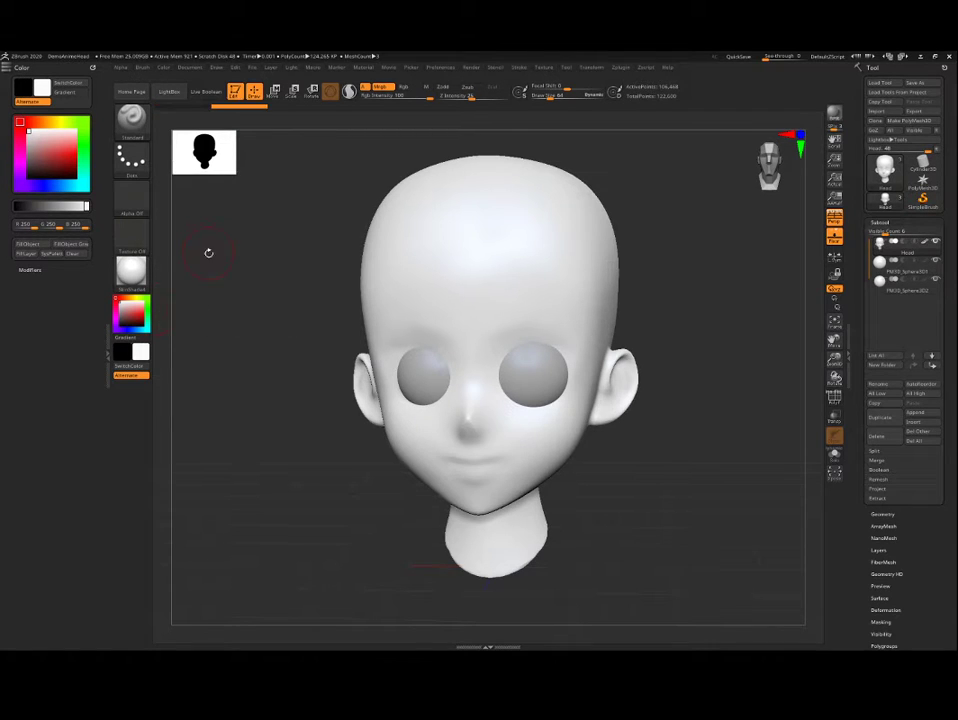
pyautogui.moveTo(232, 247)
pyautogui.mouseDown()
pyautogui.moveTo(231, 275)
pyautogui.moveTo(229, 263)
pyautogui.mouseUp()
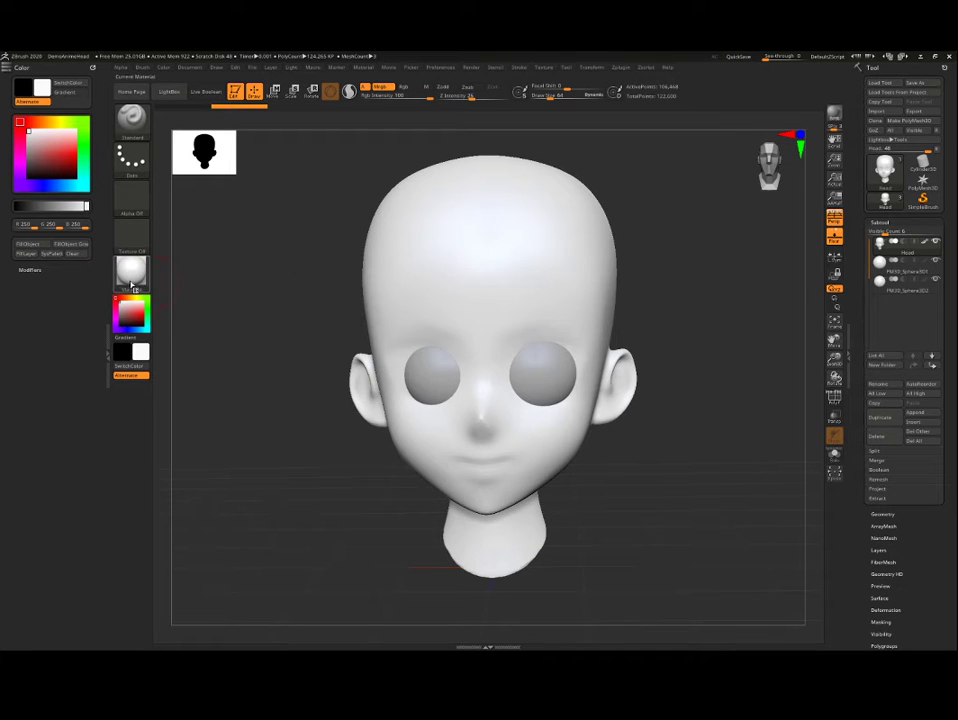
# Step: Try several shades of red as the active colour to preview them on the unfilled eyes, and return it to white
pyautogui.moveTo(131, 278)
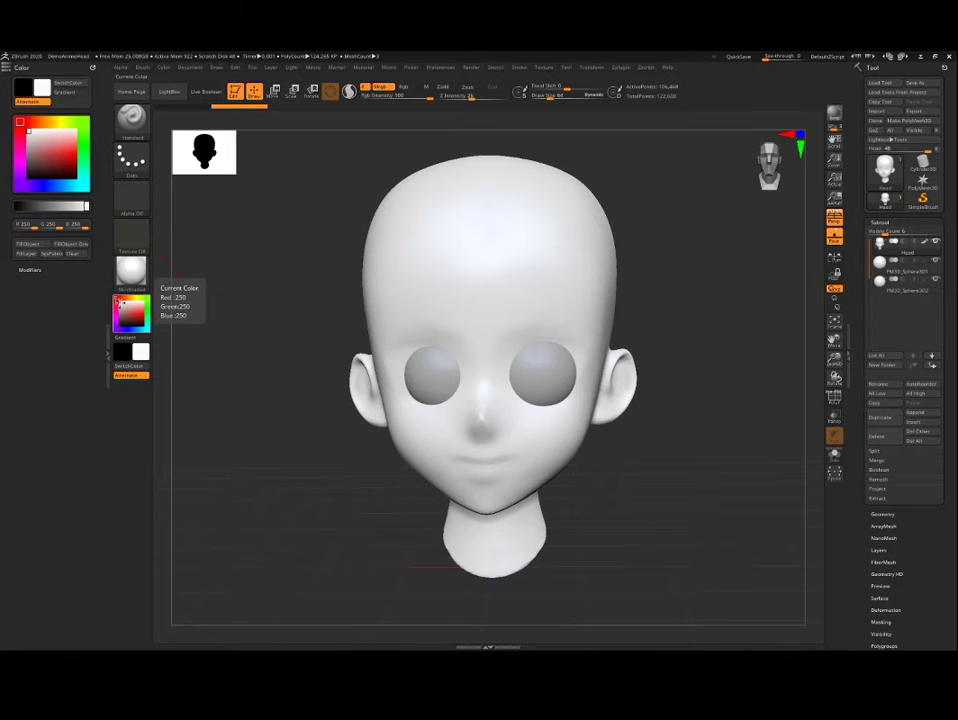
pyautogui.click(128, 315)
pyautogui.click(132, 314)
pyautogui.click(131, 311)
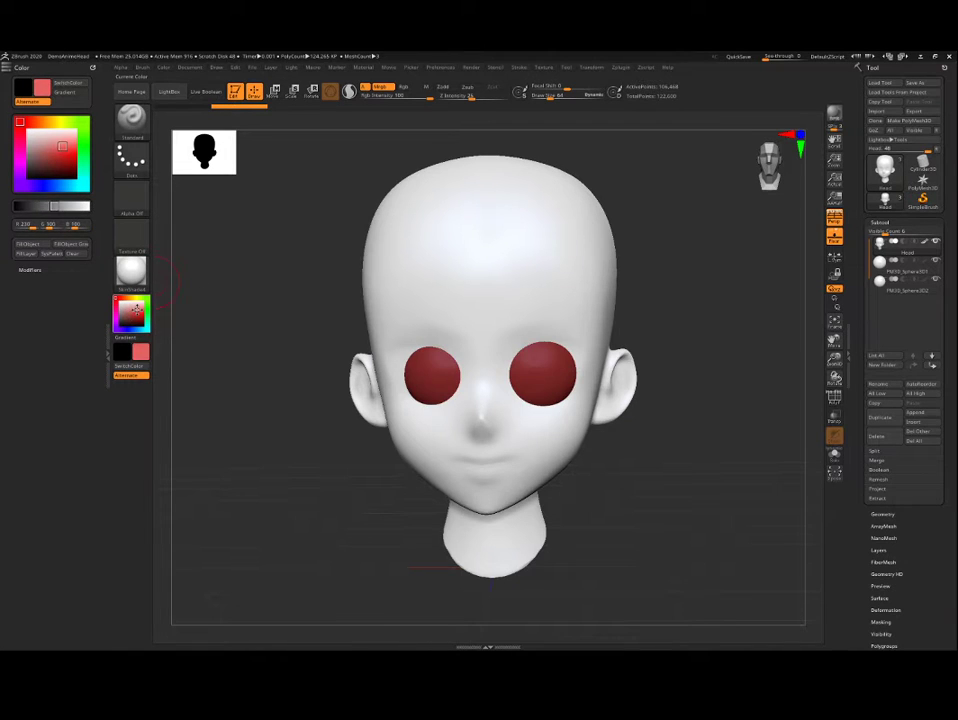
pyautogui.click(132, 317)
pyautogui.click(125, 312)
pyautogui.click(138, 316)
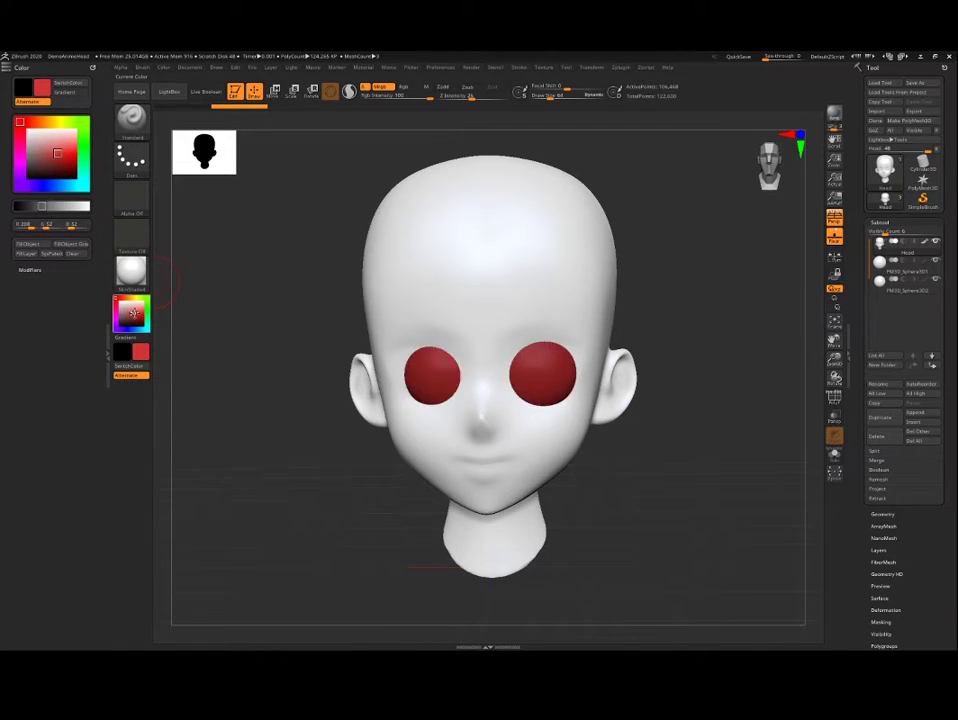
pyautogui.click(141, 306)
pyautogui.click(137, 320)
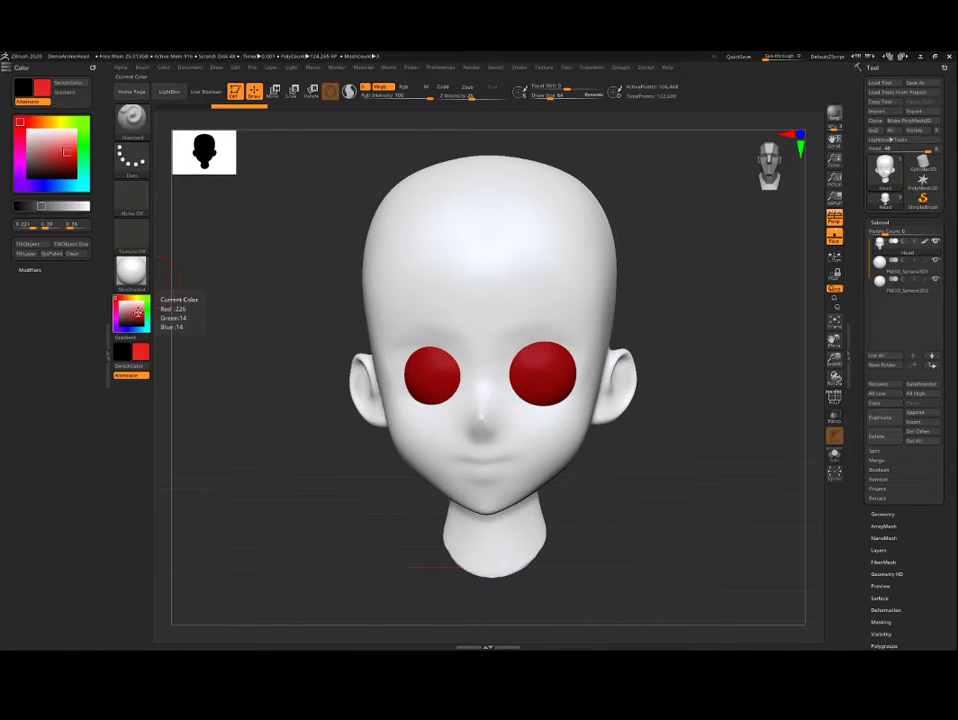
pyautogui.click(130, 313)
pyautogui.click(122, 301)
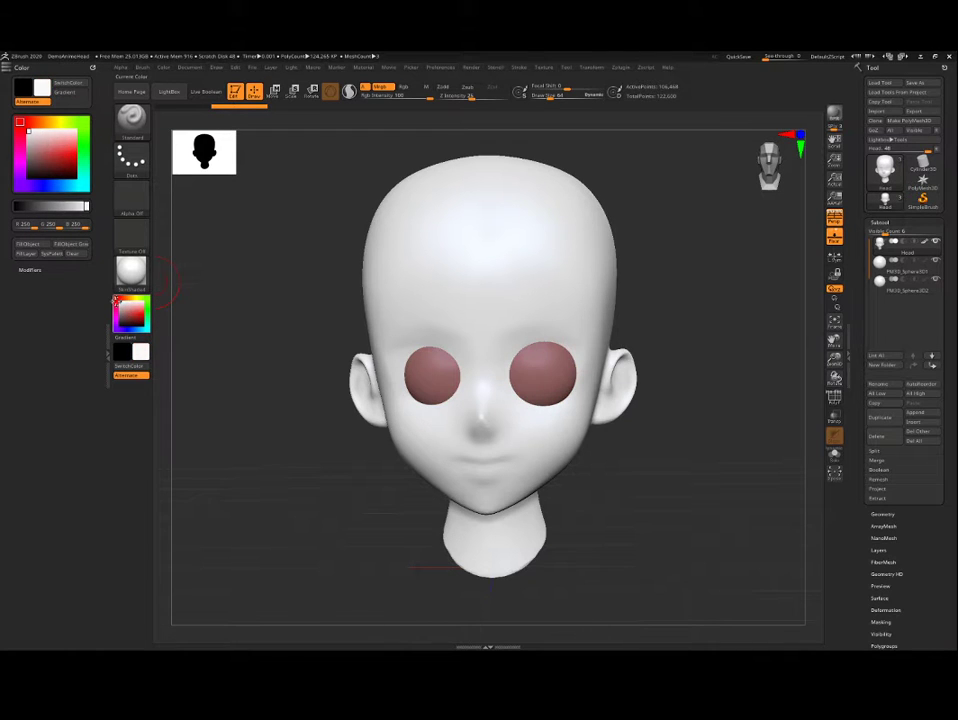
pyautogui.moveTo(295, 288); pyautogui.dragTo(293, 245)
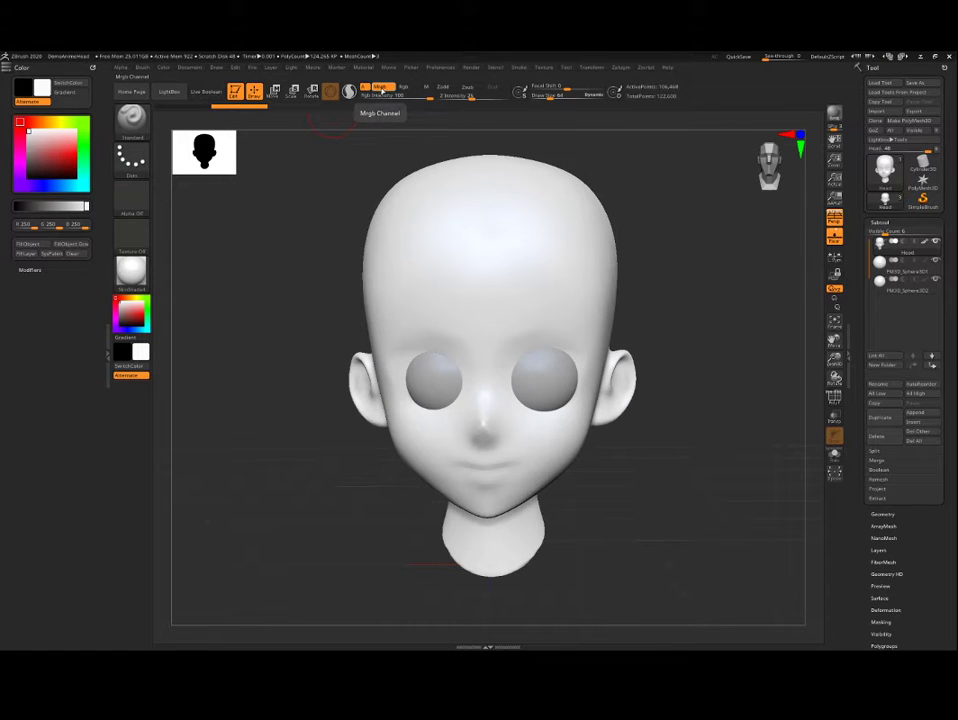
# Step: Paint a broad symmetrical patch across the forehead with the Standard brush in Rgb mode, using dark red (R 153, G 67, B 67)
pyautogui.click(405, 87)
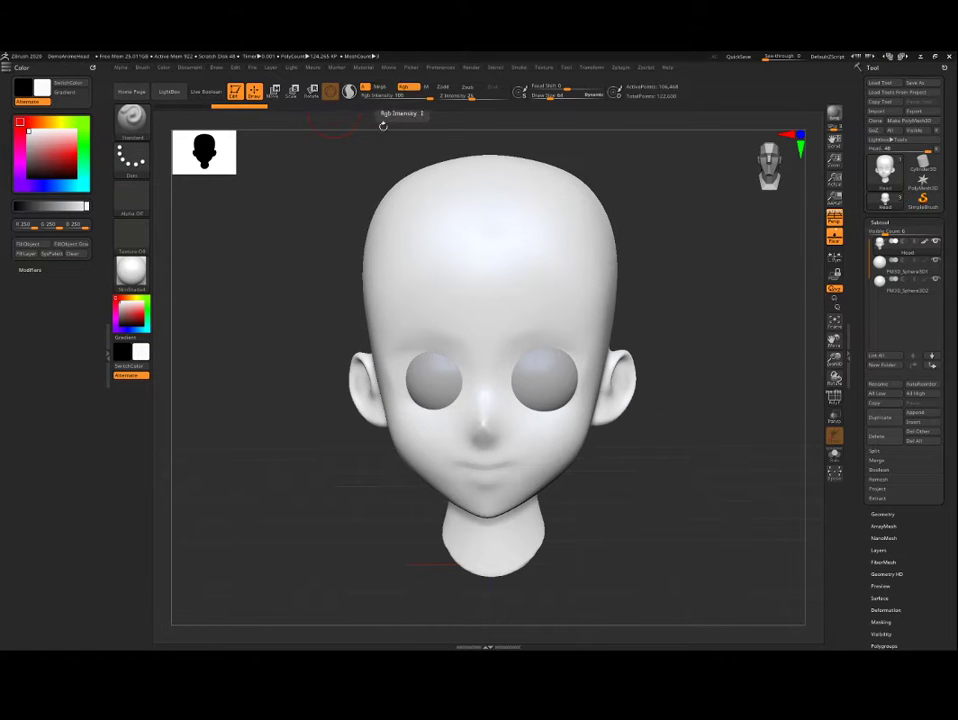
pyautogui.moveTo(383, 132); pyautogui.dragTo(315, 222)
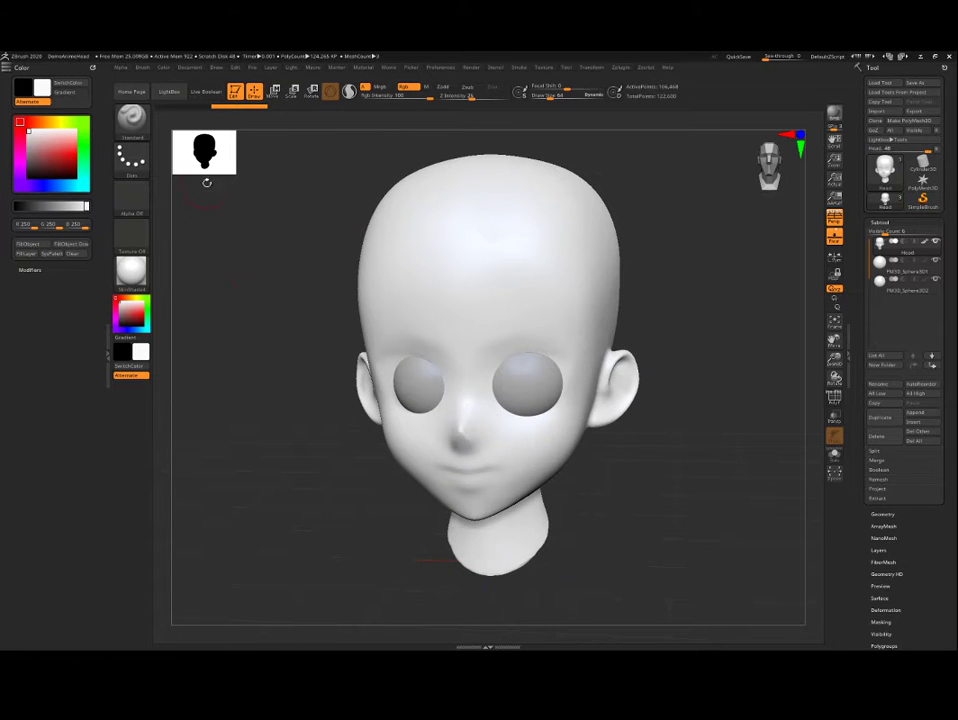
pyautogui.moveTo(127, 306); pyautogui.dragTo(123, 316)
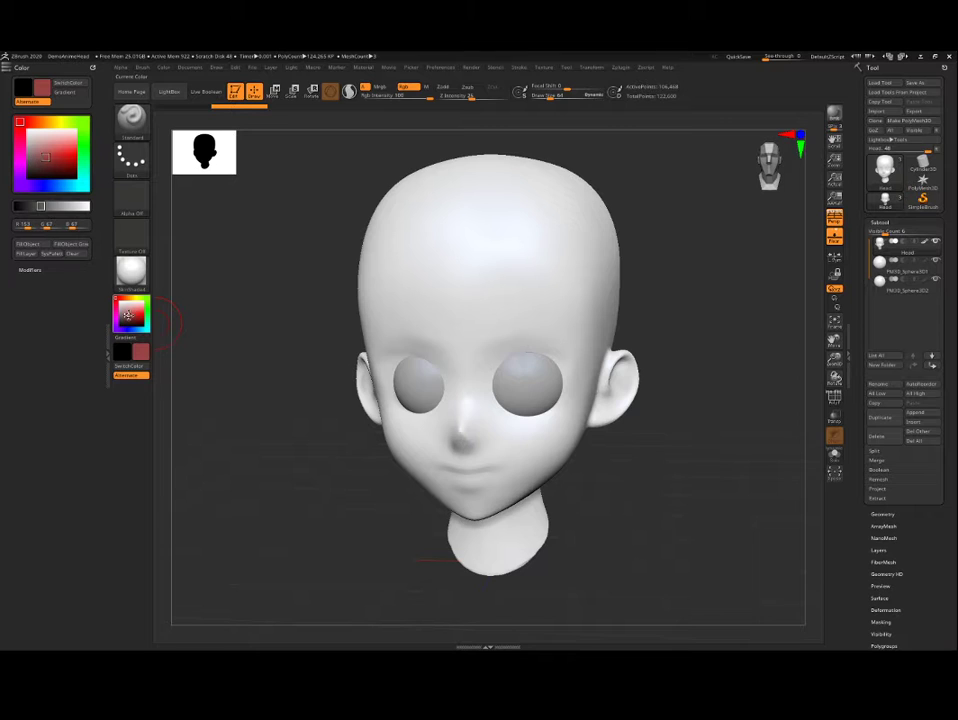
pyautogui.moveTo(227, 311); pyautogui.dragTo(233, 300)
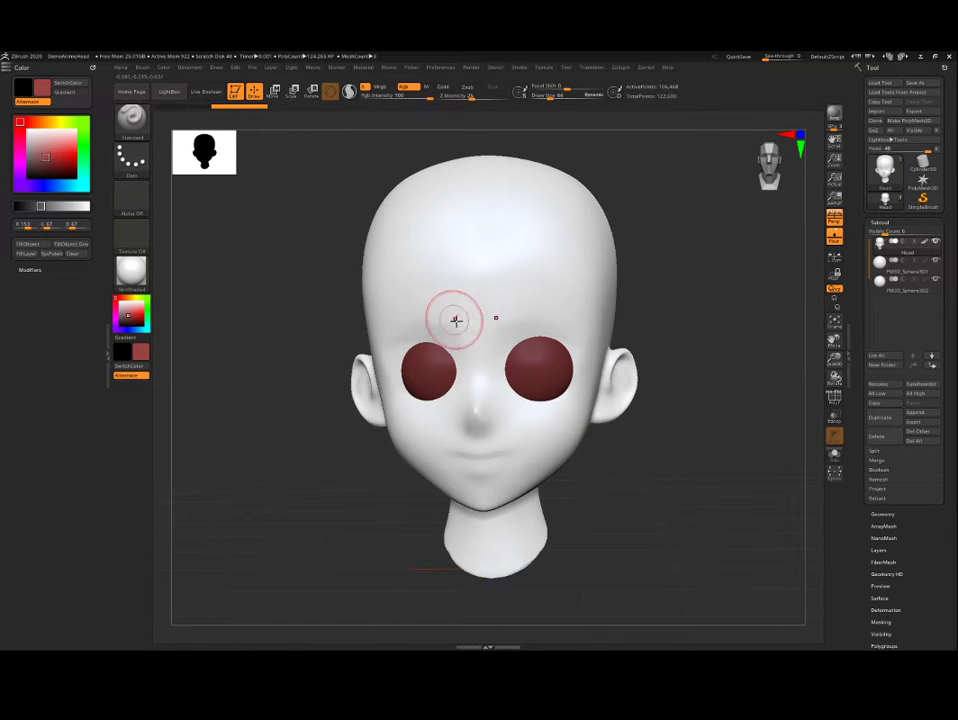
pyautogui.moveTo(470, 316)
pyautogui.mouseDown()
pyautogui.moveTo(452, 293)
pyautogui.moveTo(555, 275)
pyautogui.moveTo(400, 290)
pyautogui.moveTo(487, 317)
pyautogui.moveTo(520, 252)
pyautogui.moveTo(450, 300)
pyautogui.moveTo(486, 334)
pyautogui.mouseUp()
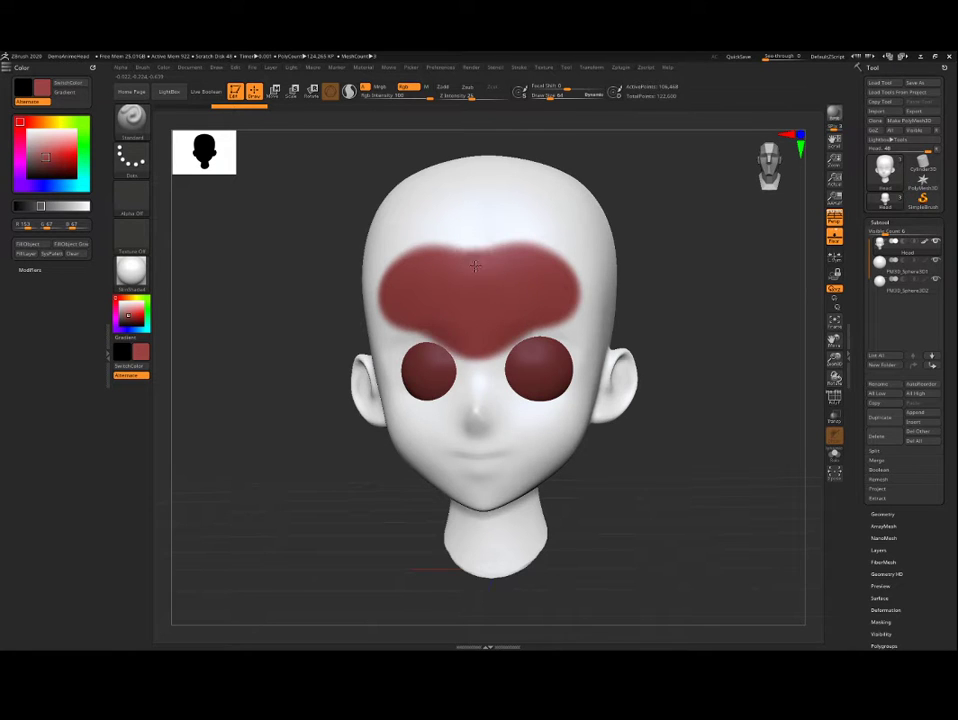
pyautogui.moveTo(475, 265); pyautogui.dragTo(414, 272)
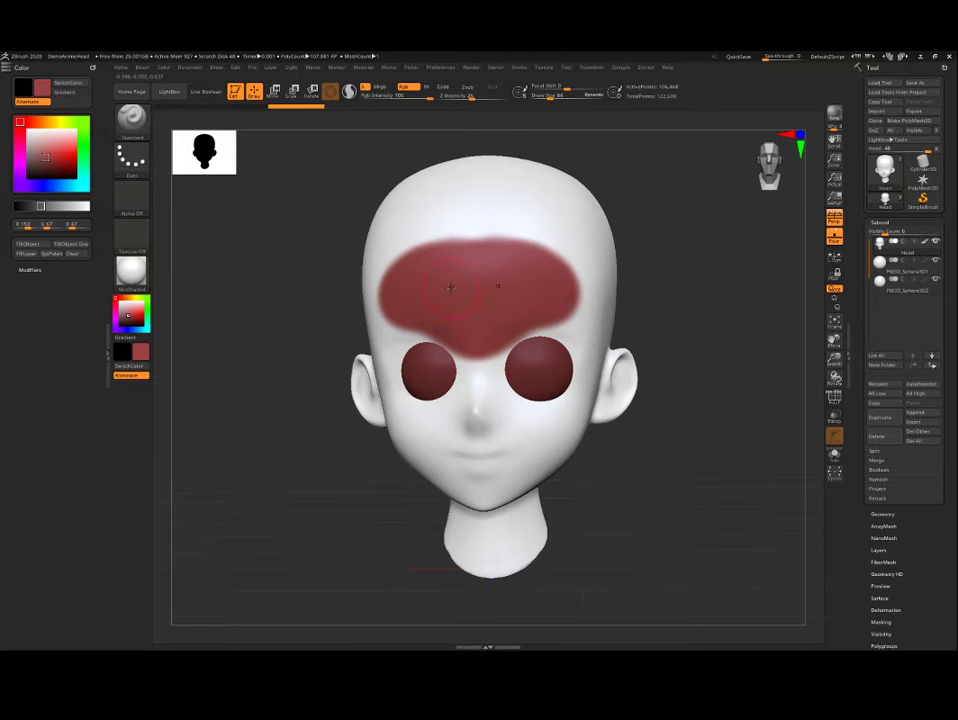
# Step: Soften the edges of the red forehead patch into the surrounding white with the Smooth brush
pyautogui.moveTo(669, 284); pyautogui.dragTo(665, 301)
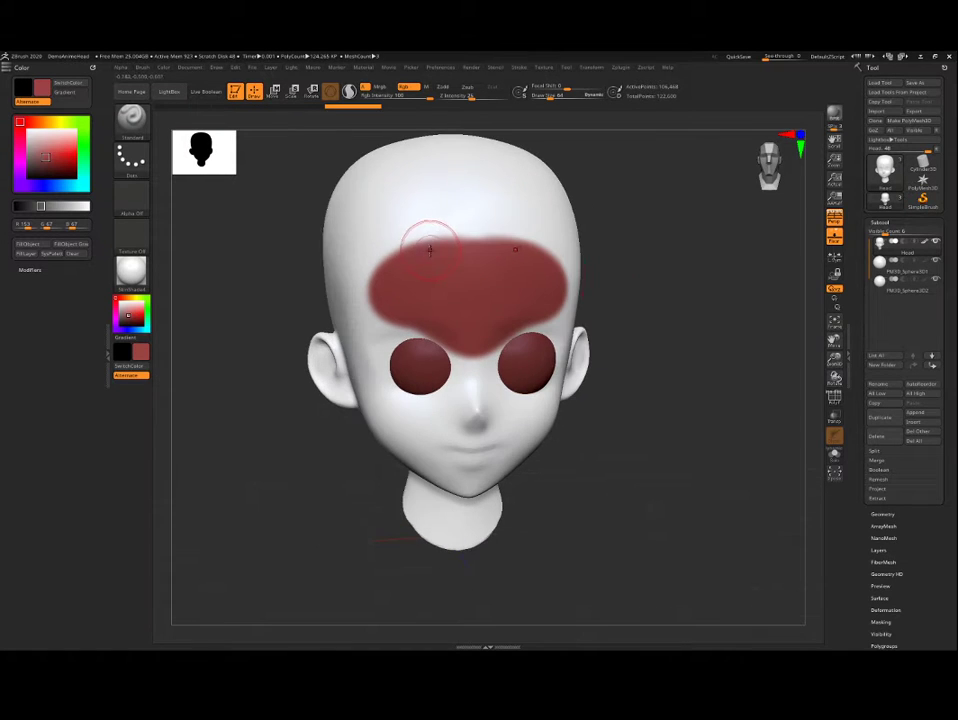
pyautogui.moveTo(429, 244)
pyautogui.keyDown('shift'); pyautogui.mouseDown()
pyautogui.moveTo(387, 259)
pyautogui.moveTo(375, 308)
pyautogui.moveTo(470, 357)
pyautogui.mouseUp(); pyautogui.keyUp('shift')
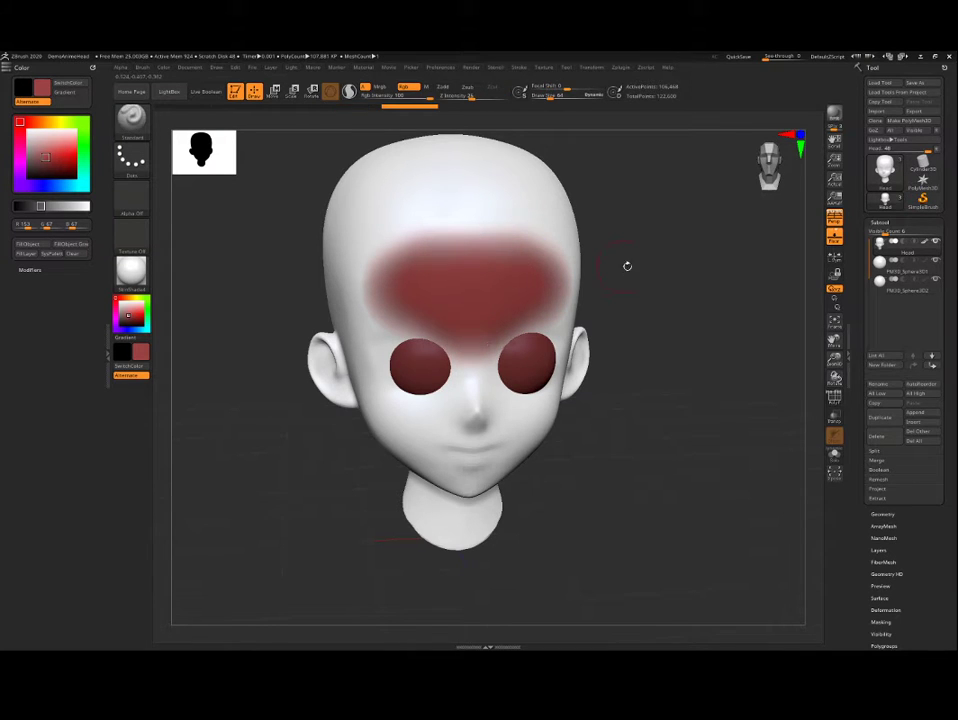
pyautogui.moveTo(626, 265); pyautogui.dragTo(638, 262)
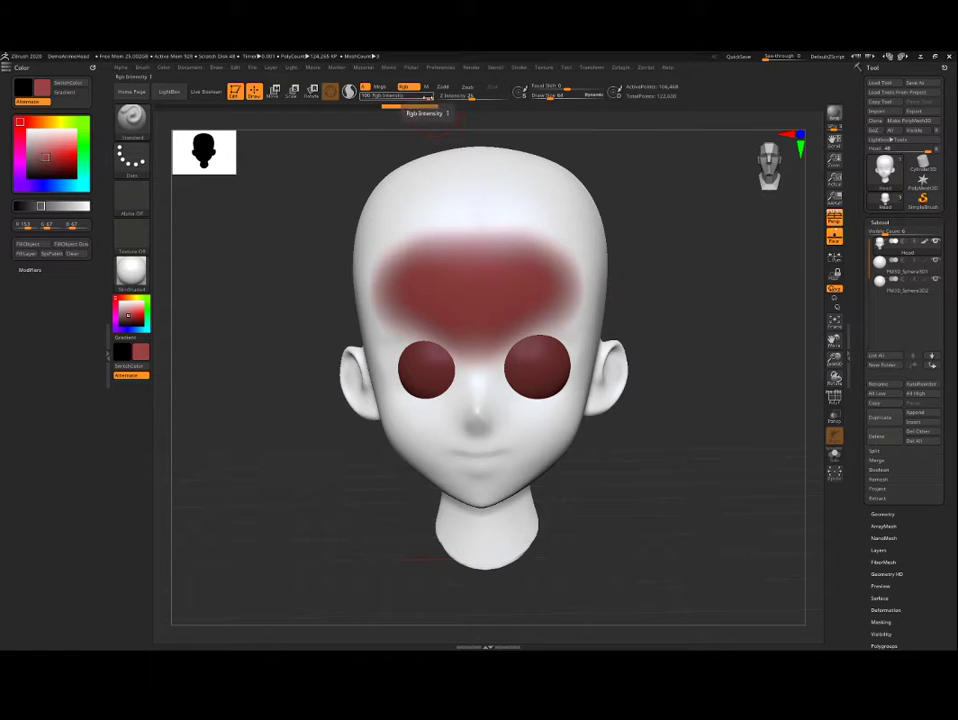
# Step: Set Rgb Intensity to 36 and paint a fainter symmetrical red patch on the upper forehead above the first one
pyautogui.moveTo(430, 98); pyautogui.dragTo(396, 98)
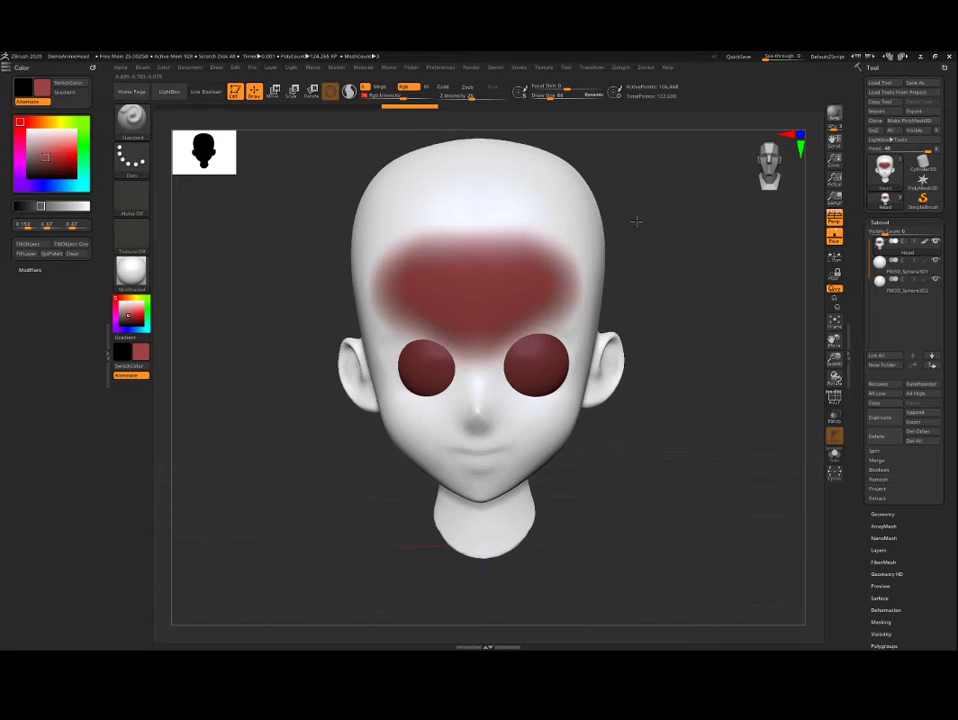
pyautogui.moveTo(637, 218)
pyautogui.mouseDown()
pyautogui.moveTo(500, 308)
pyautogui.moveTo(487, 283)
pyautogui.moveTo(470, 292)
pyautogui.moveTo(505, 282)
pyautogui.moveTo(479, 347)
pyautogui.moveTo(404, 295)
pyautogui.moveTo(482, 290)
pyautogui.mouseUp()
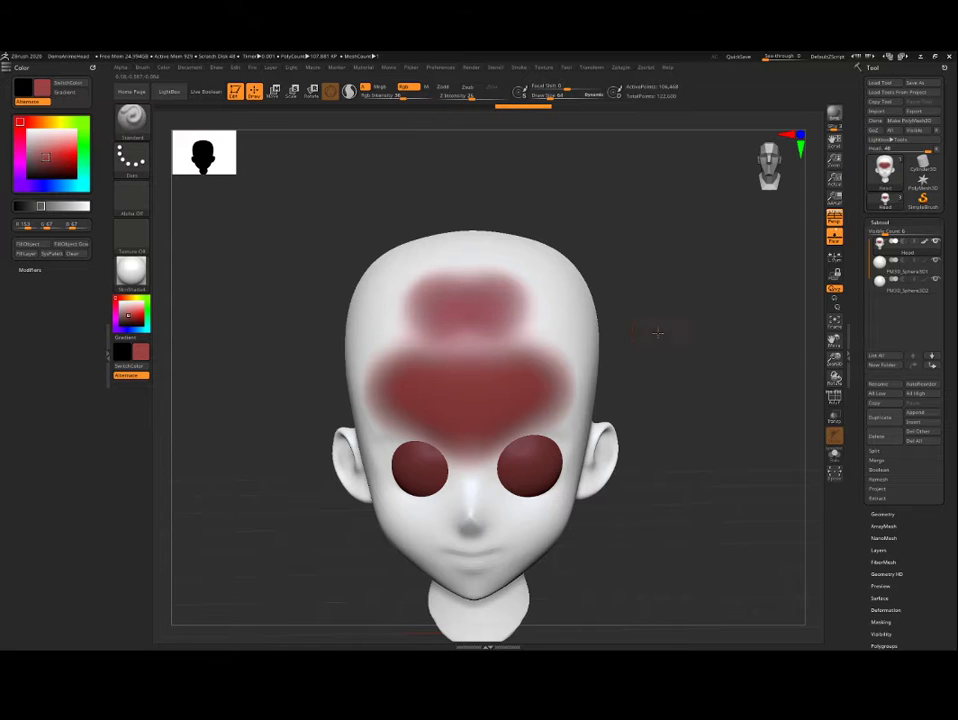
pyautogui.moveTo(658, 331); pyautogui.dragTo(616, 327)
# Step: Paint green (R 127, G 153, B 67) over the upper forehead patch, and return Rgb Intensity to 100
pyautogui.click(141, 298)
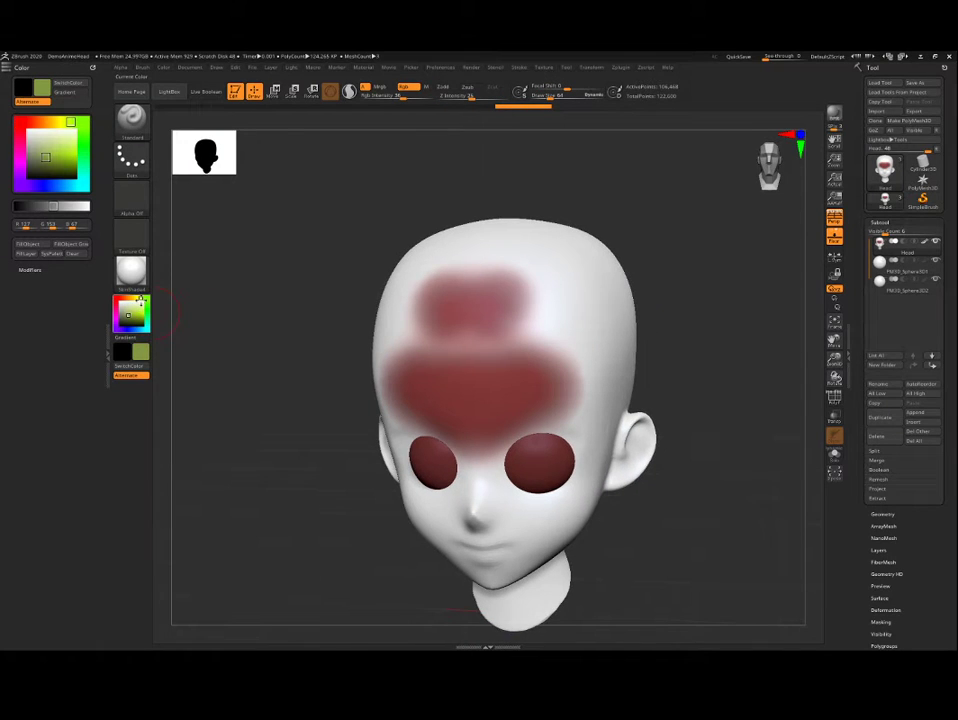
pyautogui.moveTo(465, 314)
pyautogui.mouseDown()
pyautogui.moveTo(468, 326)
pyautogui.moveTo(429, 305)
pyautogui.moveTo(449, 346)
pyautogui.moveTo(474, 347)
pyautogui.mouseUp()
pyautogui.keyDown('shift'); pyautogui.moveTo(474, 347); pyautogui.dragTo(446, 355); pyautogui.keyUp('shift')
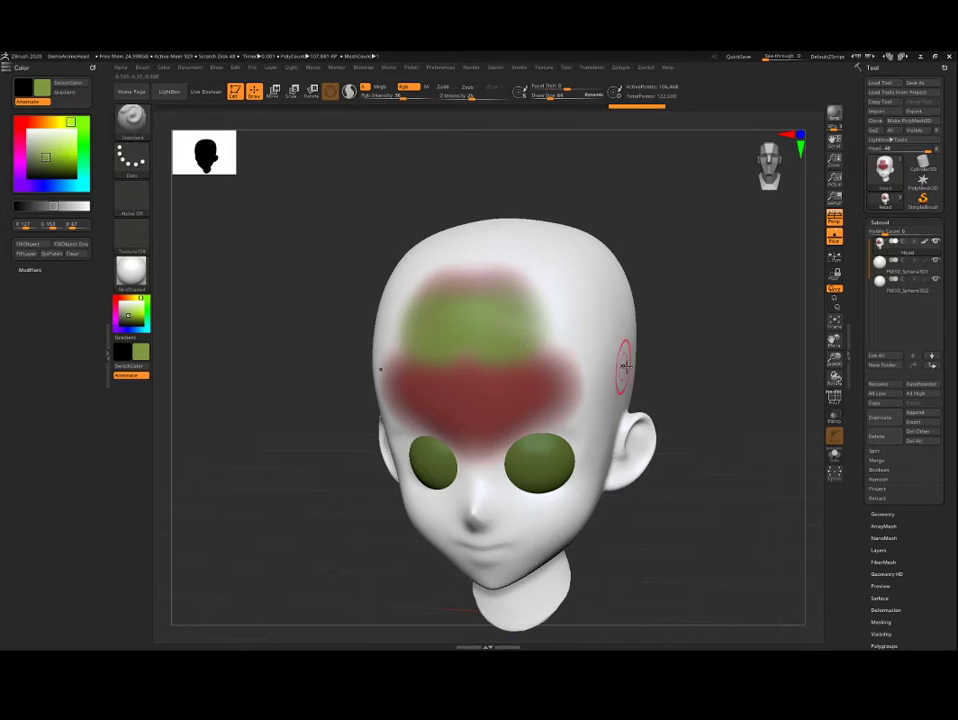
pyautogui.moveTo(660, 350)
pyautogui.mouseDown()
pyautogui.moveTo(706, 329)
pyautogui.moveTo(708, 338)
pyautogui.moveTo(703, 289)
pyautogui.moveTo(695, 336)
pyautogui.moveTo(706, 334)
pyautogui.moveTo(690, 360)
pyautogui.moveTo(716, 331)
pyautogui.moveTo(703, 363)
pyautogui.moveTo(712, 346)
pyautogui.moveTo(690, 330)
pyautogui.mouseUp()
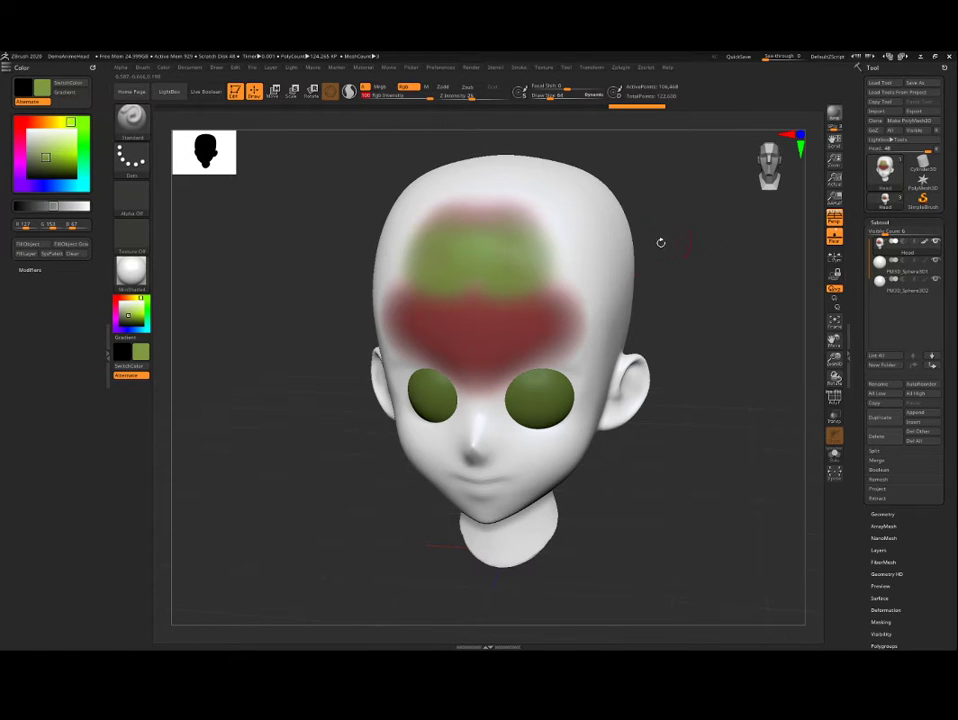
# Step: Switch from the Rgb channel to the M channel and choose the ToyPlastic material
pyautogui.moveTo(661, 242); pyautogui.dragTo(572, 331)
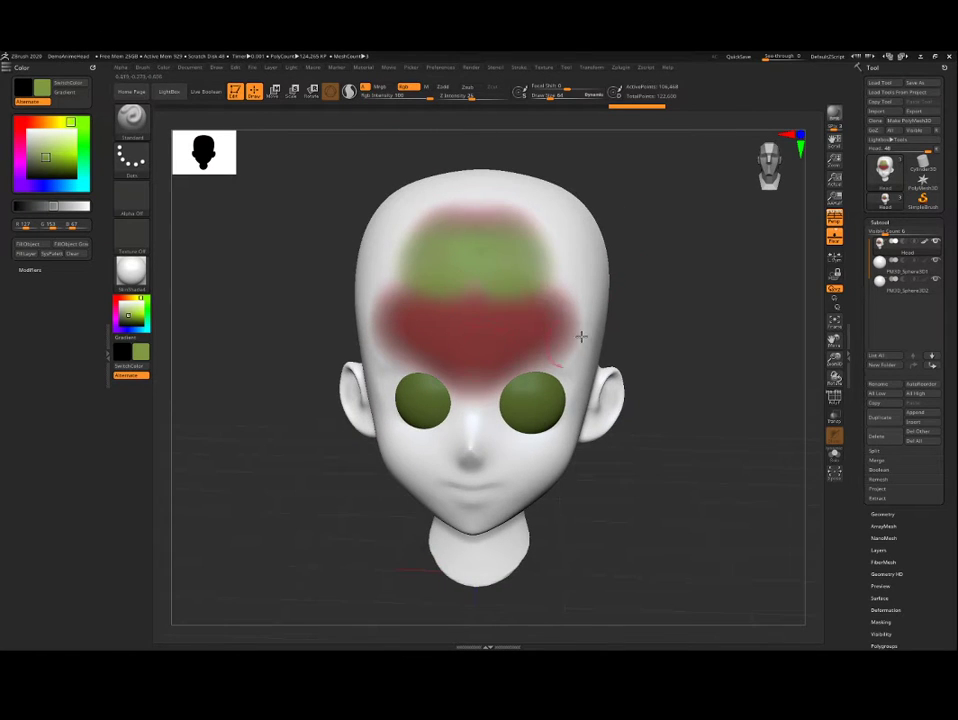
pyautogui.moveTo(576, 192); pyautogui.dragTo(570, 171)
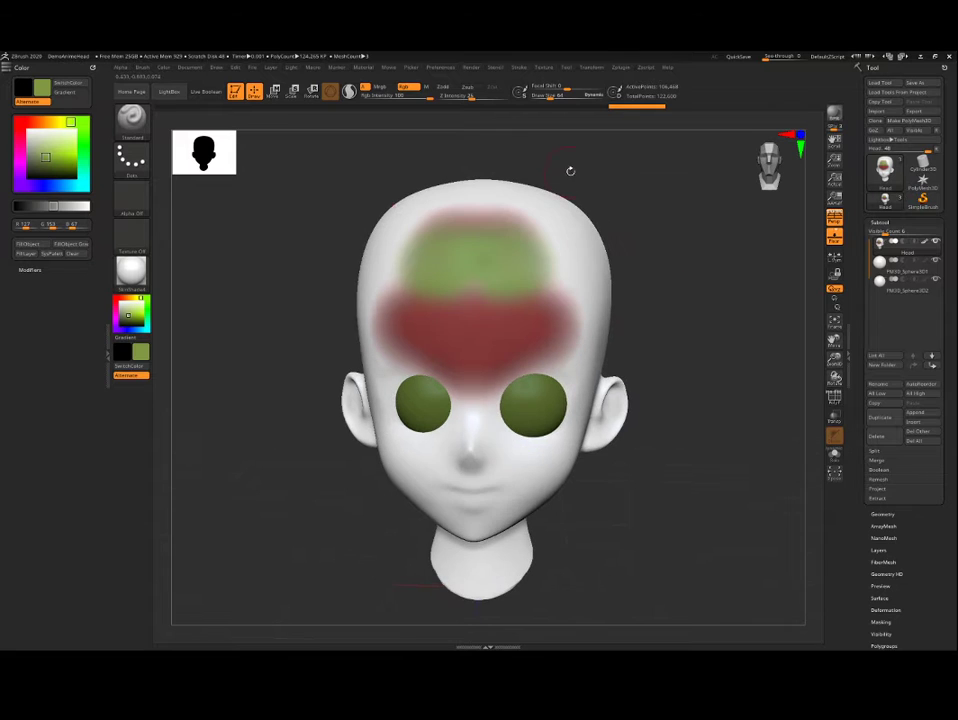
pyautogui.click(427, 88)
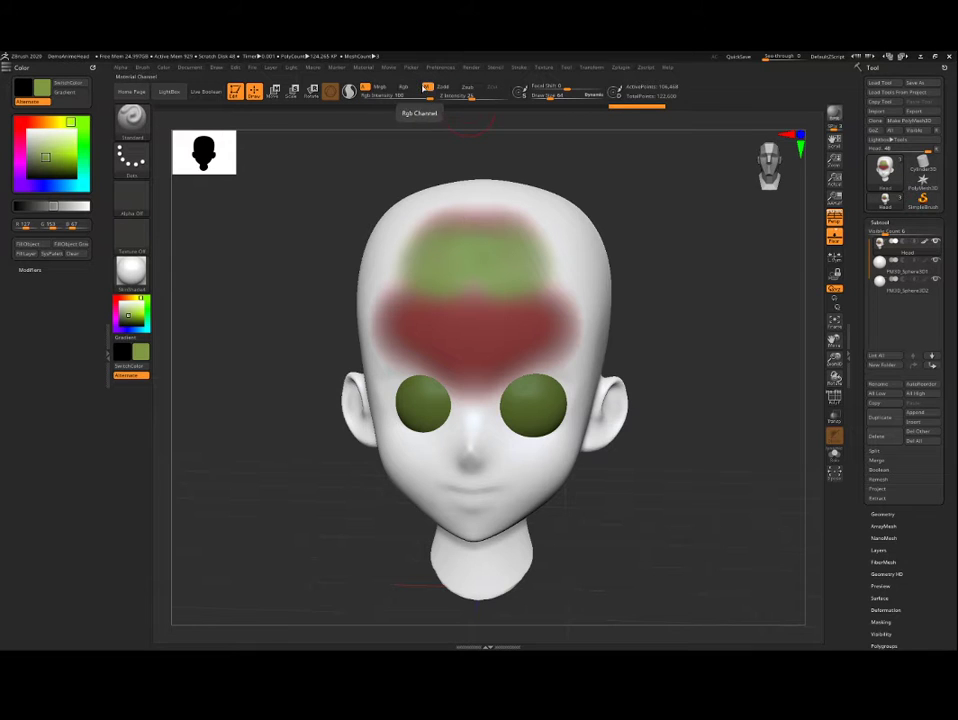
pyautogui.moveTo(342, 167); pyautogui.dragTo(307, 203)
pyautogui.click(133, 273)
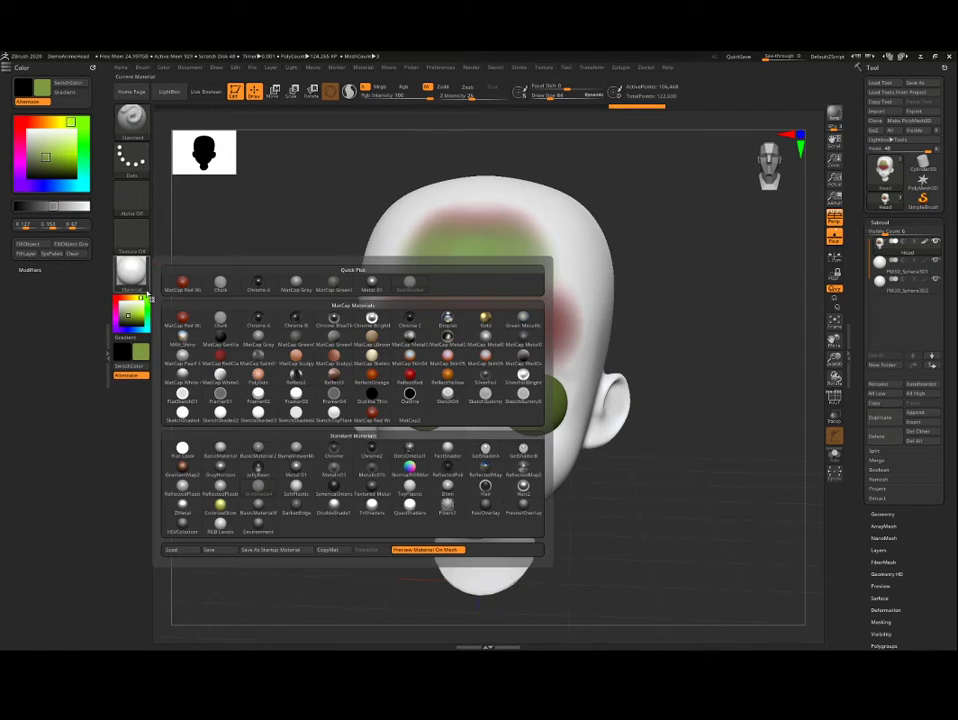
pyautogui.moveTo(270, 397)
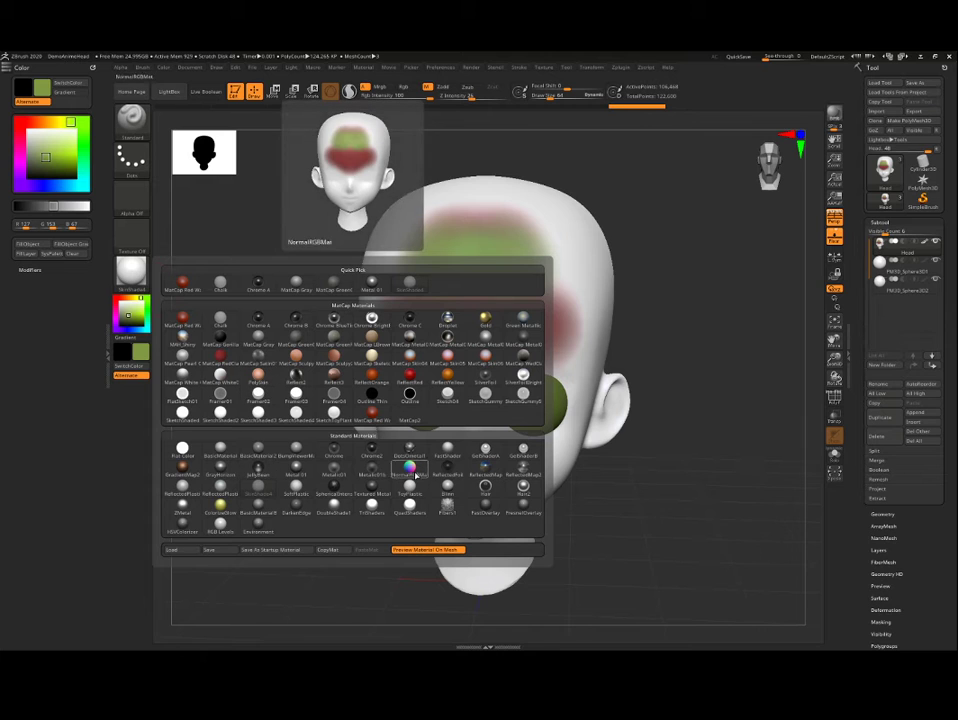
pyautogui.click(418, 488)
# Step: Fill the Head subtool with the ToyPlastic material only, and examine its highlights from several angles
pyautogui.moveTo(291, 378); pyautogui.dragTo(359, 397)
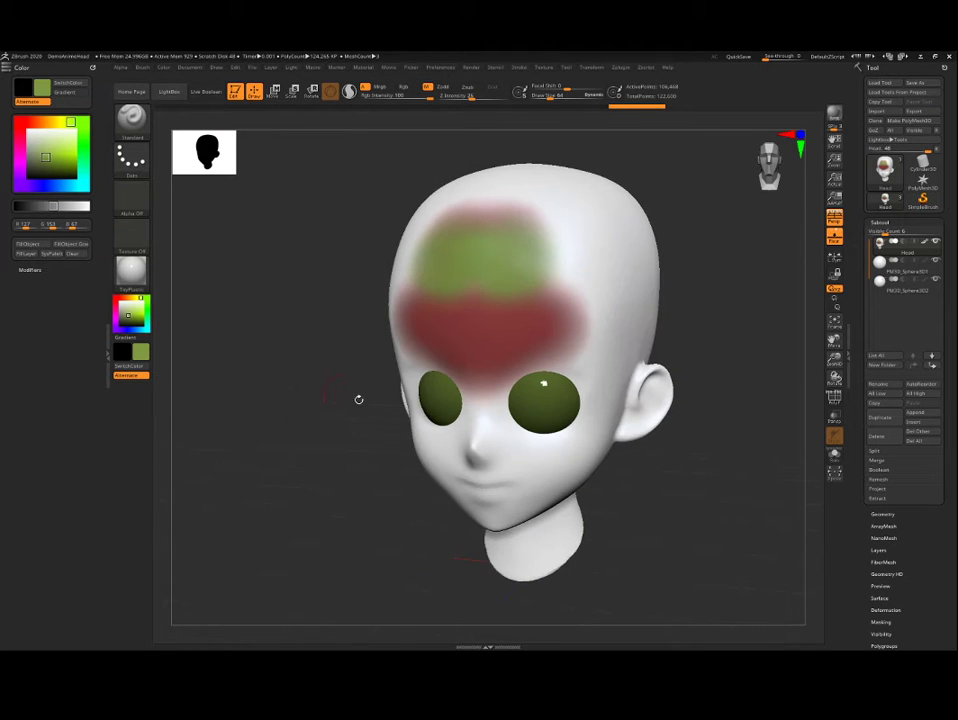
pyautogui.keyDown('shift'); pyautogui.moveTo(665, 513); pyautogui.dragTo(532, 427); pyautogui.keyUp('shift')
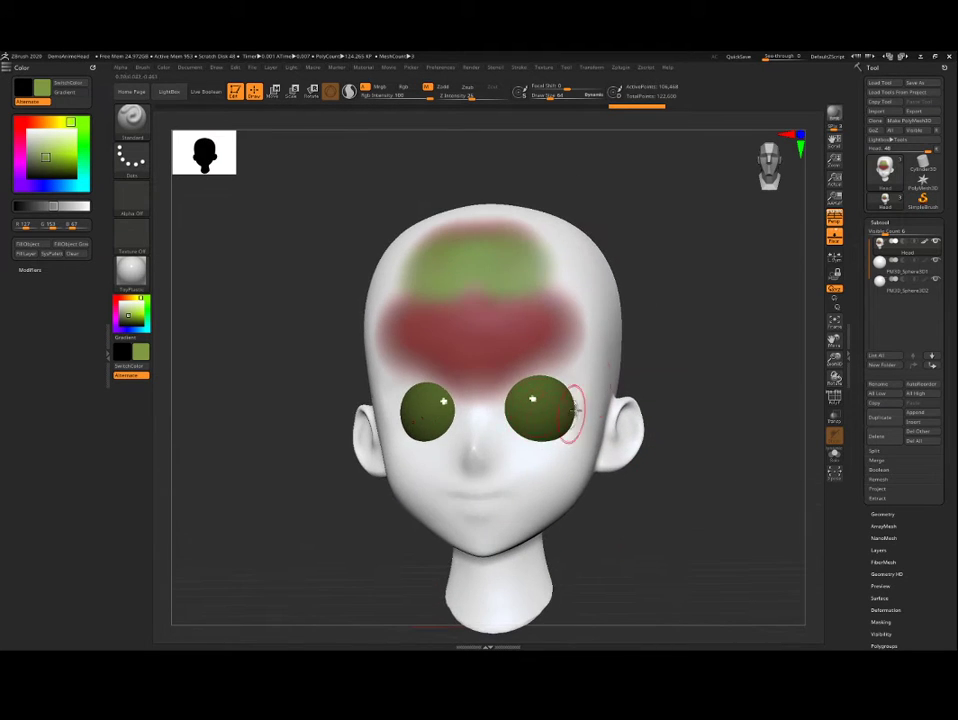
pyautogui.moveTo(677, 362)
pyautogui.mouseDown()
pyautogui.moveTo(697, 368)
pyautogui.moveTo(686, 331)
pyautogui.moveTo(656, 344)
pyautogui.moveTo(677, 374)
pyautogui.mouseUp()
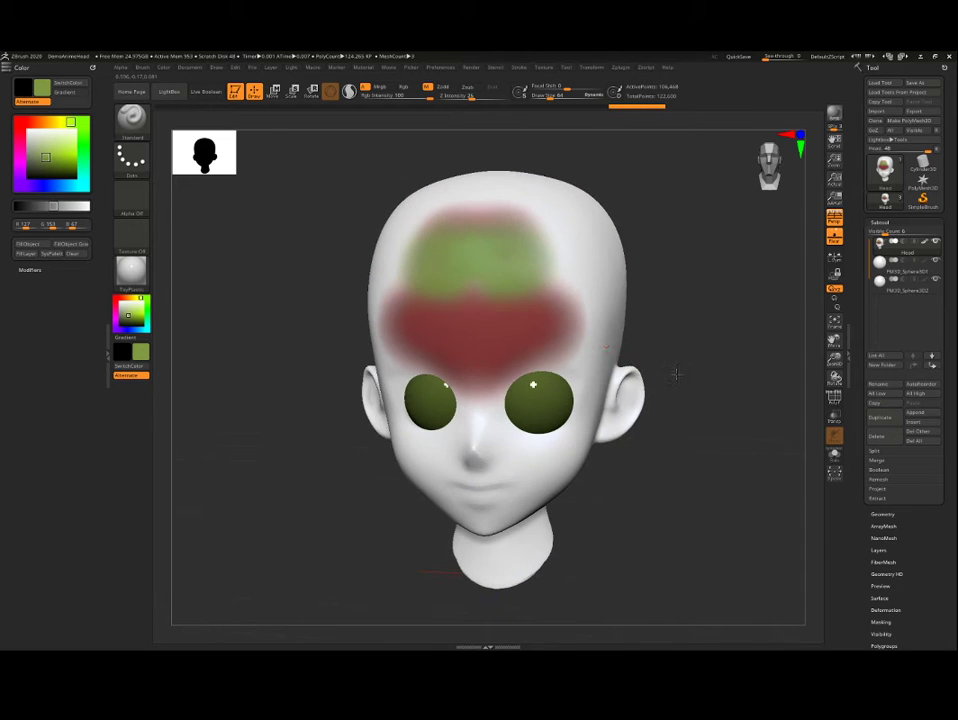
pyautogui.moveTo(679, 278); pyautogui.dragTo(681, 303)
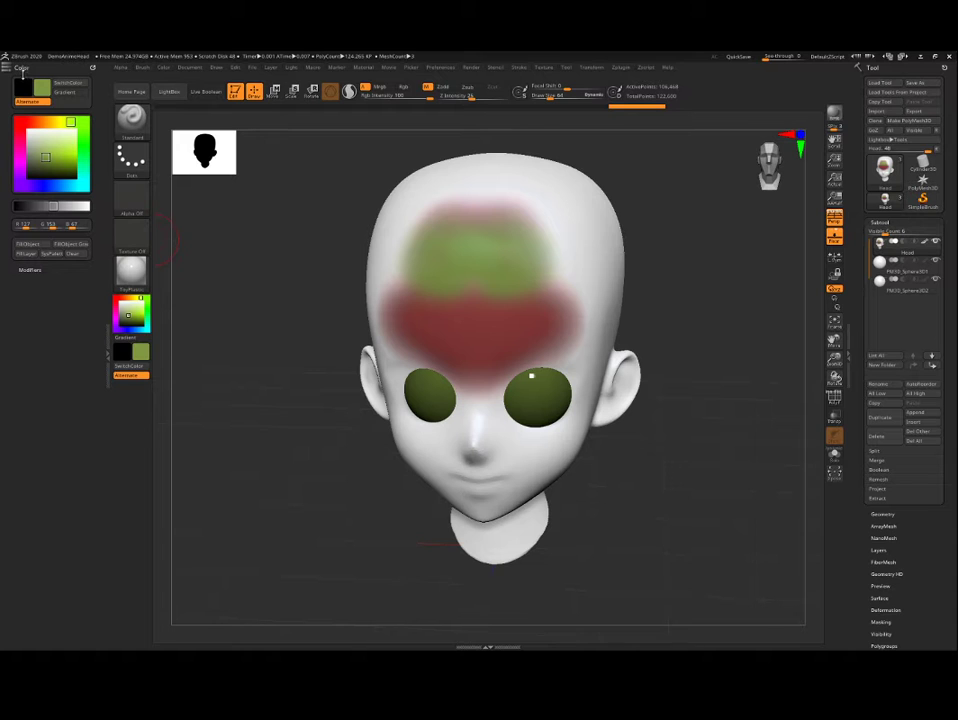
pyautogui.click(28, 245)
pyautogui.moveTo(256, 272); pyautogui.dragTo(346, 280)
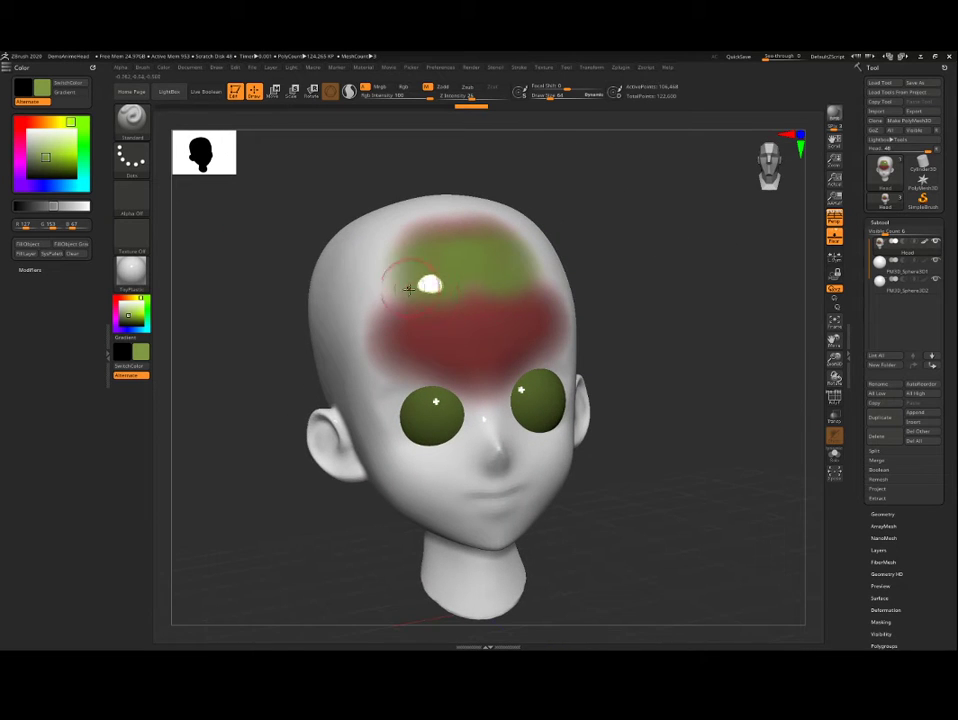
pyautogui.moveTo(731, 289); pyautogui.dragTo(688, 382)
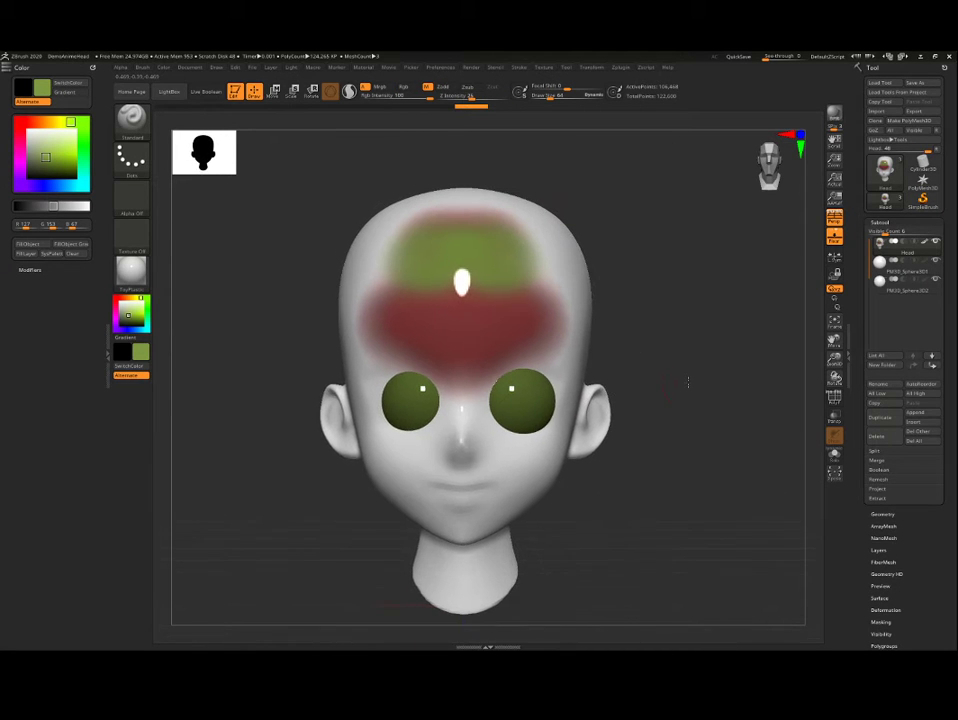
# Step: Choose the MatCap Skin04 material and fill the Head subtool with it, leaving the painted colours in place
pyautogui.click(137, 281)
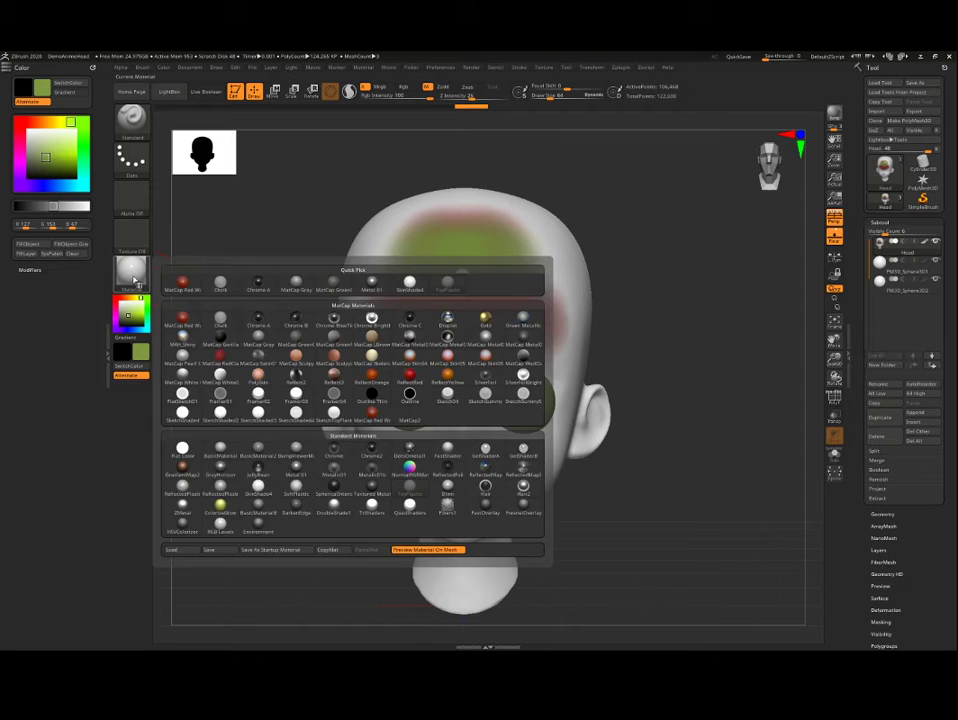
pyautogui.click(291, 399)
pyautogui.click(136, 286)
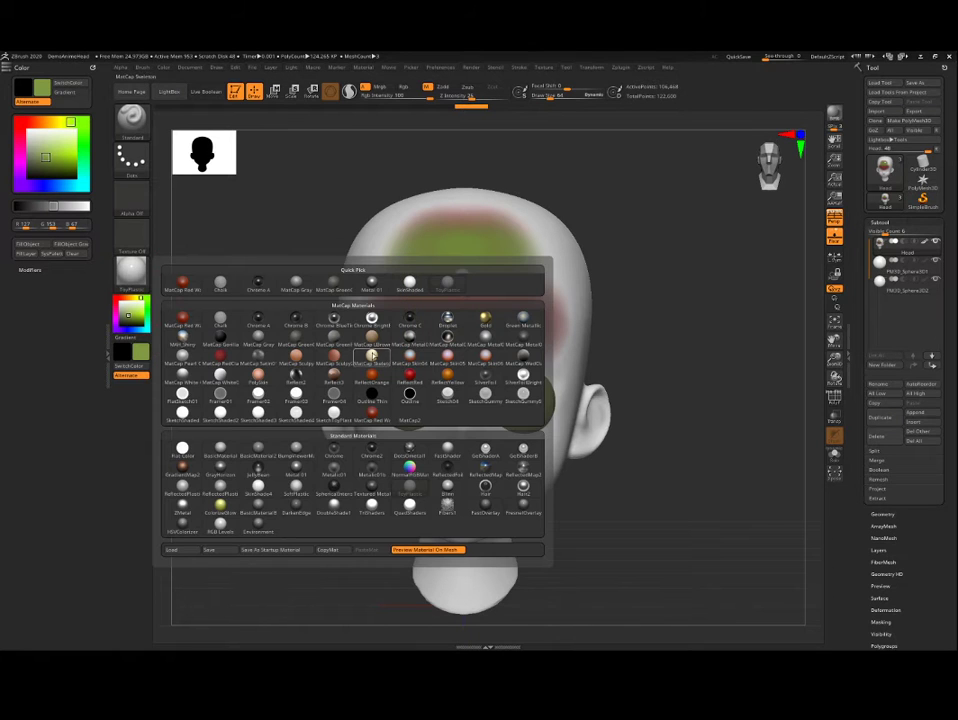
pyautogui.click(410, 358)
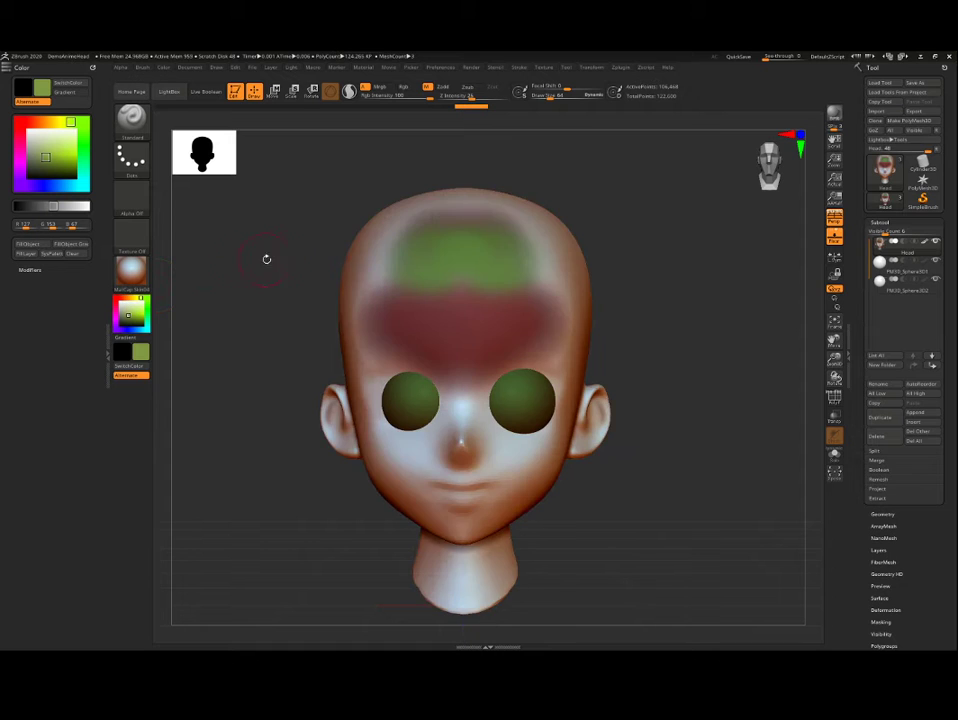
pyautogui.moveTo(265, 259)
pyautogui.mouseDown()
pyautogui.moveTo(259, 284)
pyautogui.moveTo(280, 233)
pyautogui.moveTo(298, 257)
pyautogui.moveTo(265, 267)
pyautogui.mouseUp()
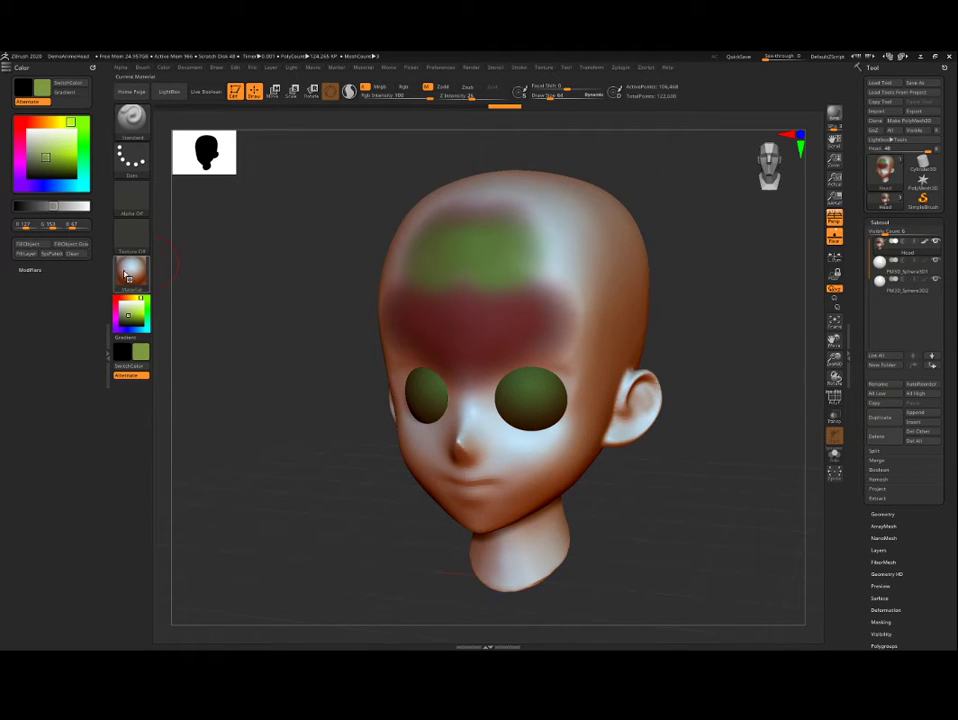
# Step: Choose the second MatCap White material and fill the Head subtool with it
pyautogui.click(128, 276)
pyautogui.click(220, 377)
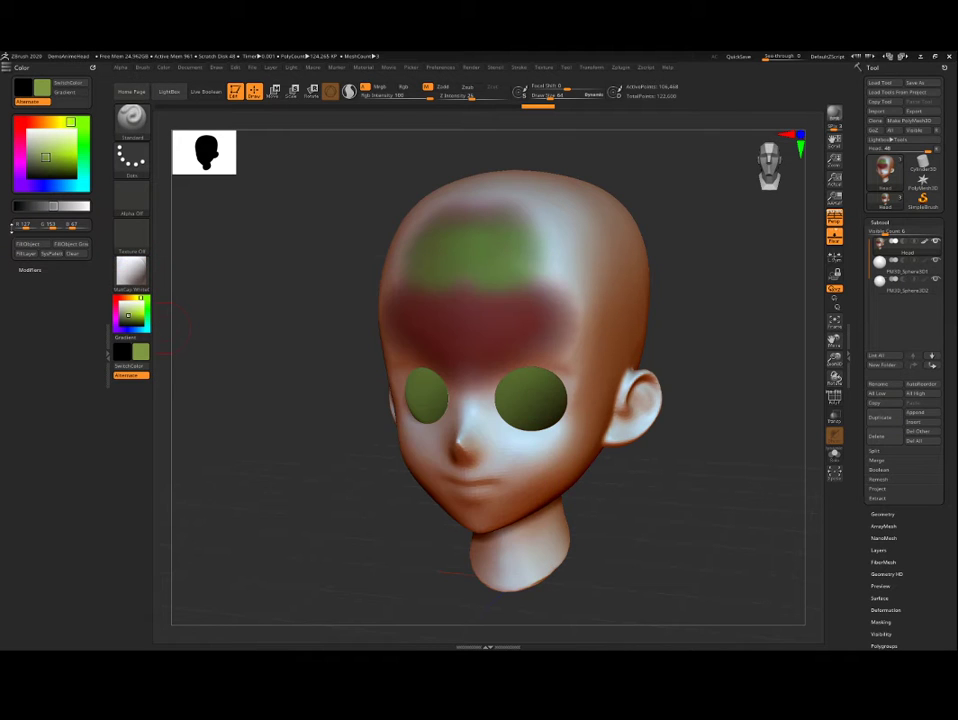
pyautogui.click(30, 244)
pyautogui.moveTo(263, 257); pyautogui.dragTo(276, 254)
pyautogui.moveTo(690, 294)
pyautogui.keyDown('alt'); pyautogui.mouseDown()
pyautogui.moveTo(717, 282)
pyautogui.moveTo(703, 308)
pyautogui.mouseUp(); pyautogui.keyUp('alt')
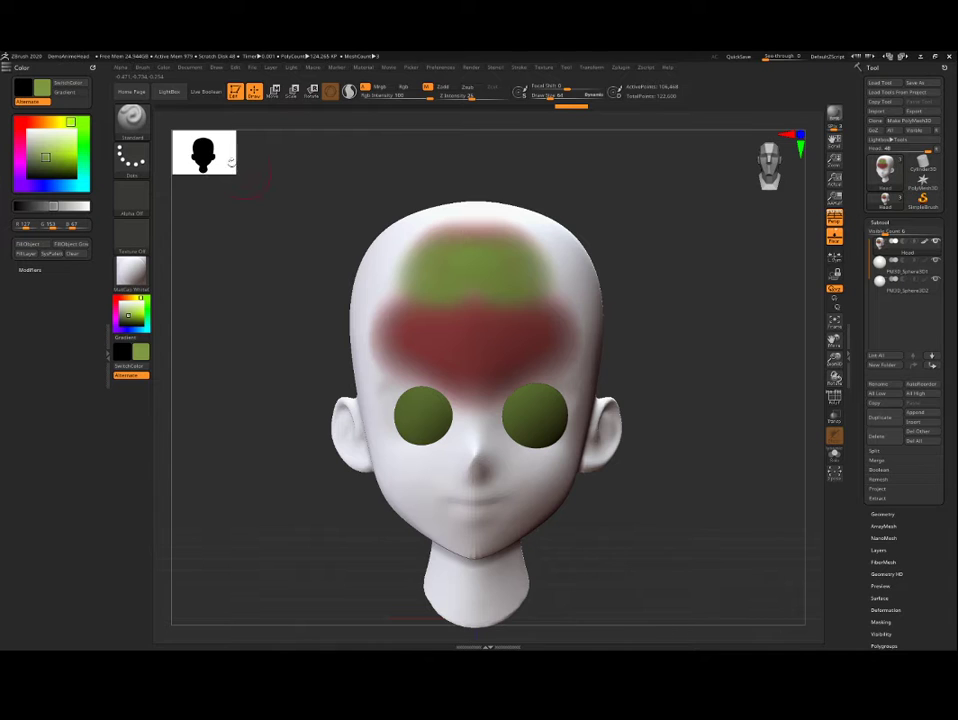
# Step: Show the side of the head and set the Standard brush to the DragRect stroke with Alpha 17
pyautogui.moveTo(723, 246); pyautogui.dragTo(684, 246)
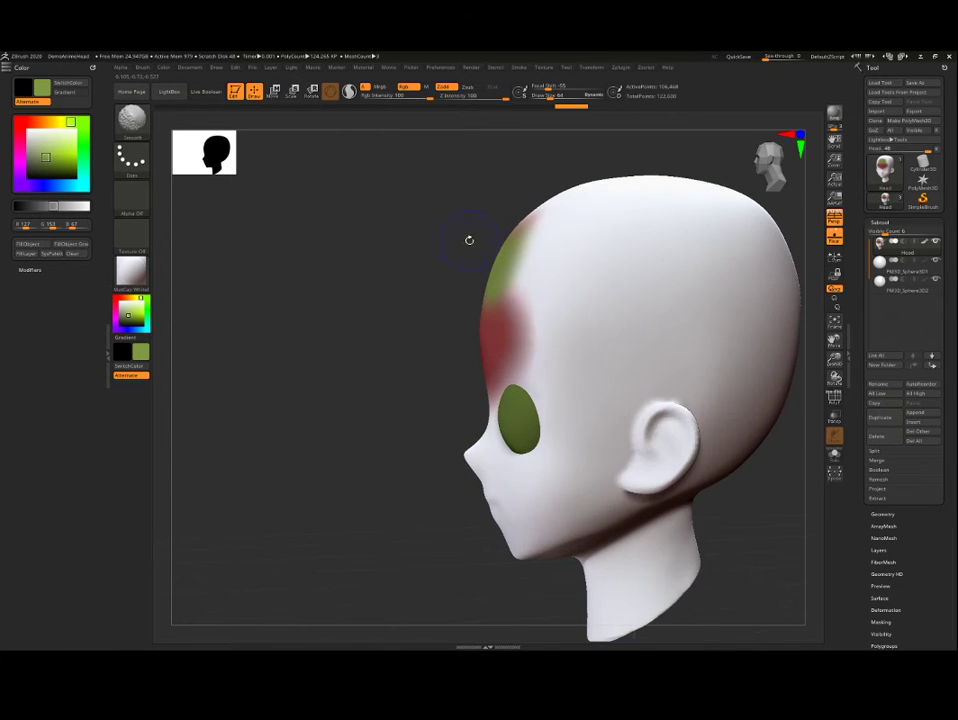
pyautogui.moveTo(468, 239); pyautogui.dragTo(294, 225)
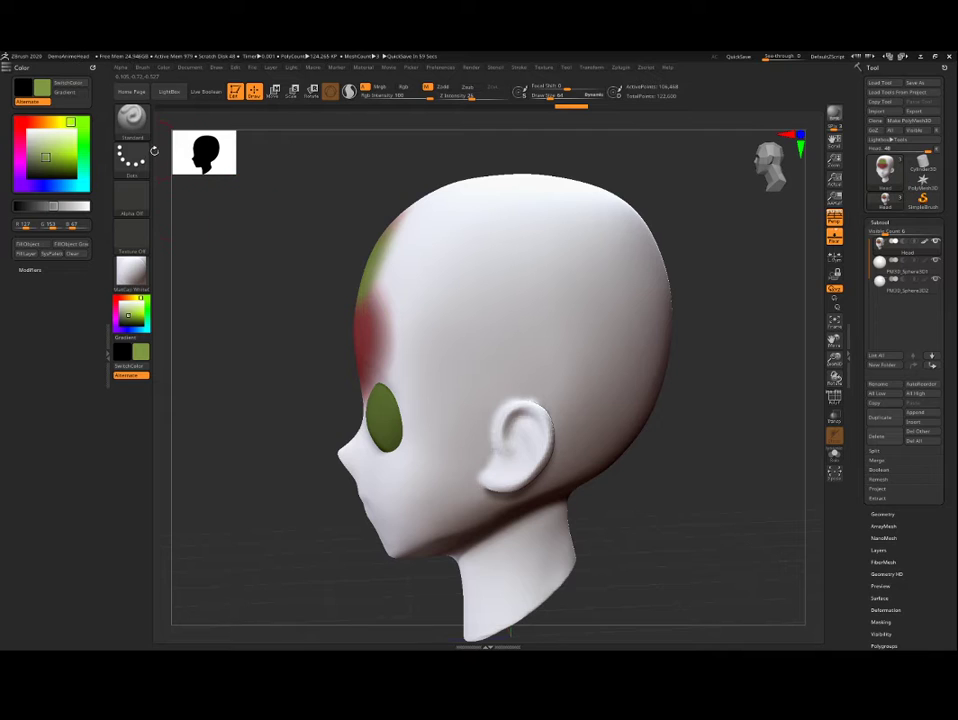
pyautogui.click(130, 161)
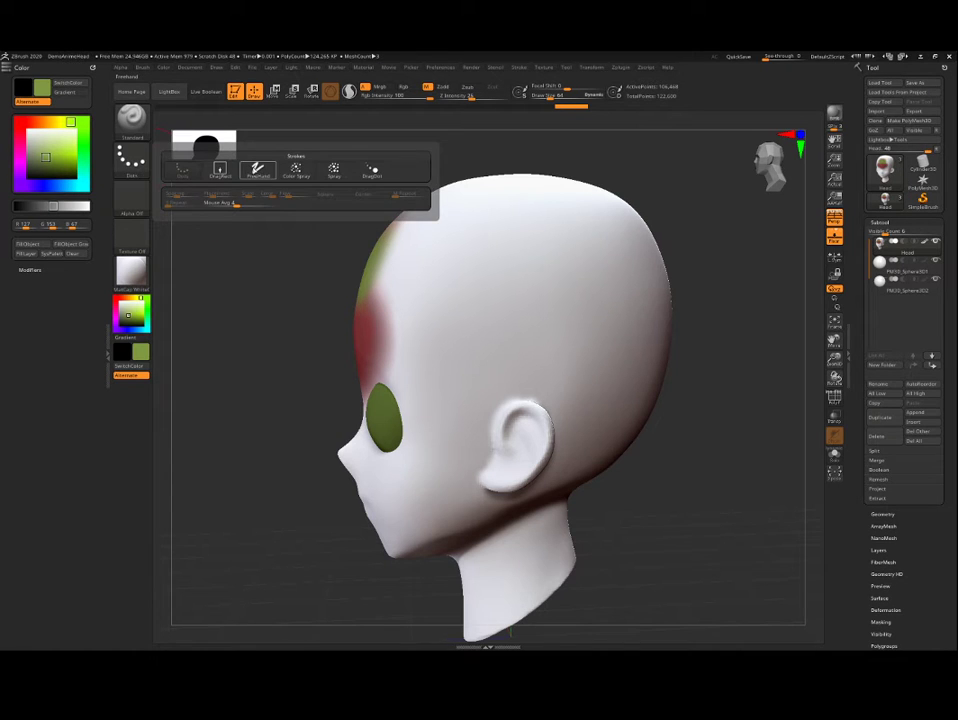
pyautogui.click(223, 171)
pyautogui.click(124, 204)
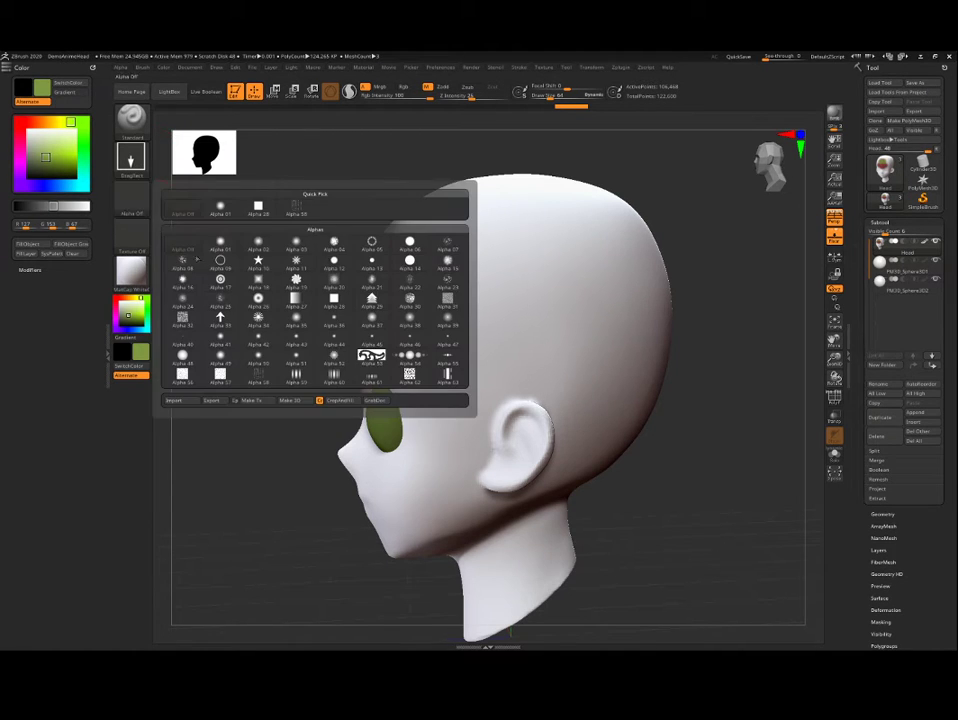
pyautogui.click(214, 281)
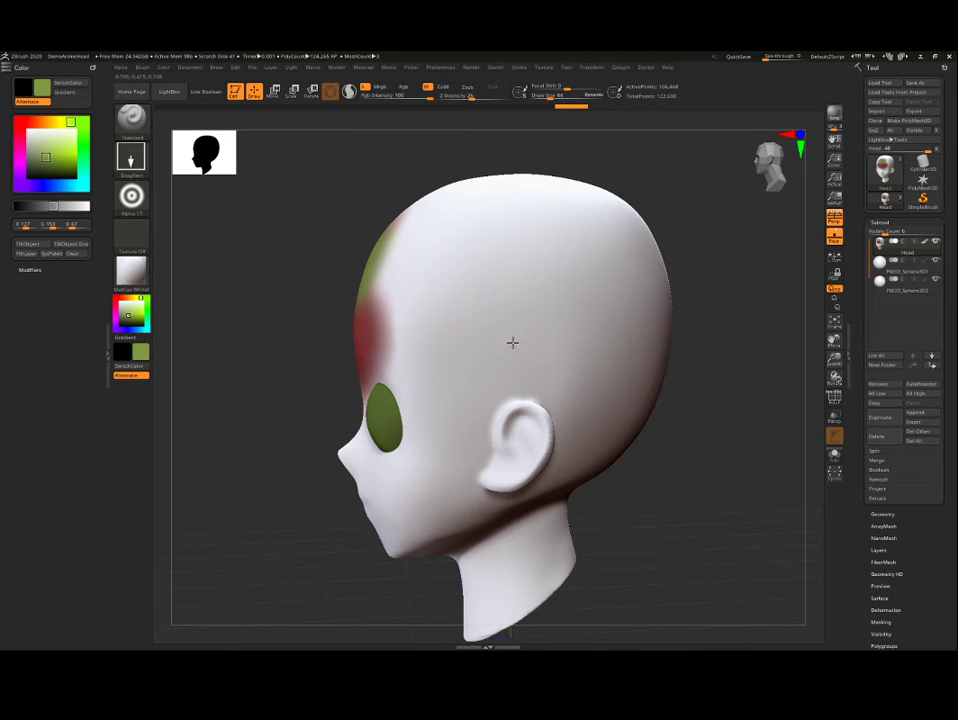
# Step: Switch to the Rgb channel and stamp two green ring patterns on the side and towards the back of the head
pyautogui.click(409, 88)
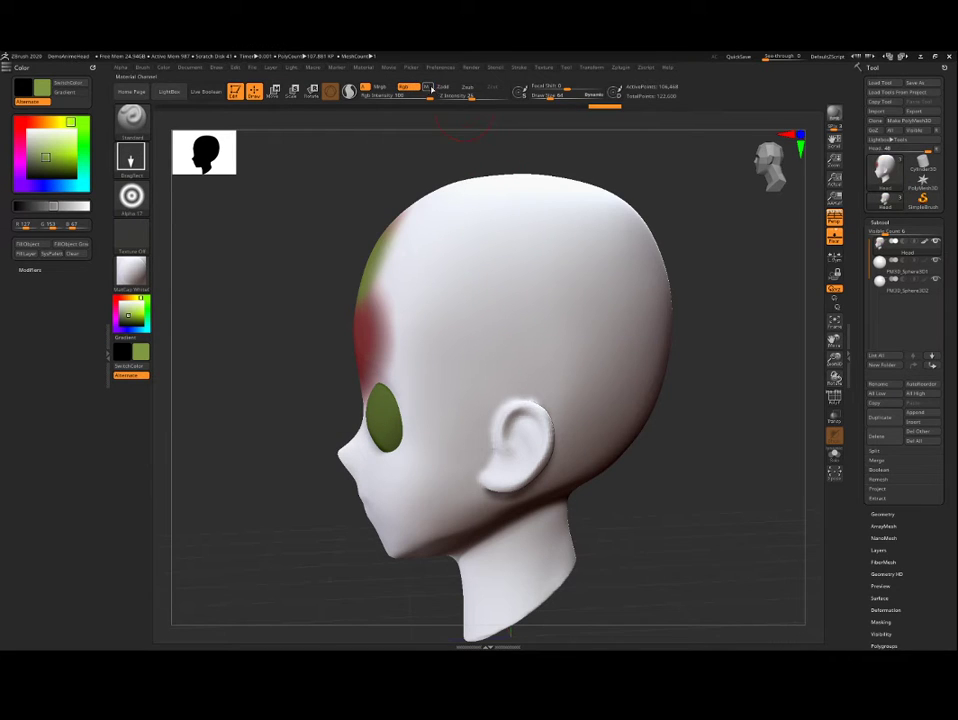
pyautogui.moveTo(508, 279); pyautogui.dragTo(586, 398)
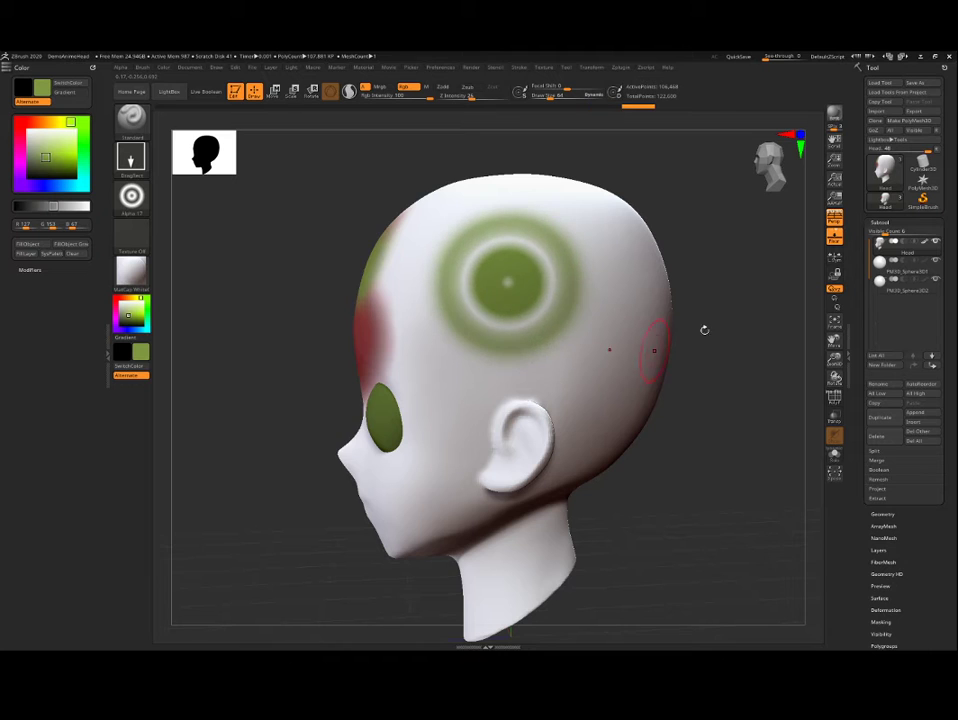
pyautogui.moveTo(771, 309); pyautogui.dragTo(753, 334)
pyautogui.moveTo(611, 265); pyautogui.dragTo(657, 346)
# Step: Set the stroke to Color Spray and paint varied green ring patterns with Alpha 17 over the side and back of the head
pyautogui.moveTo(218, 266); pyautogui.dragTo(272, 228)
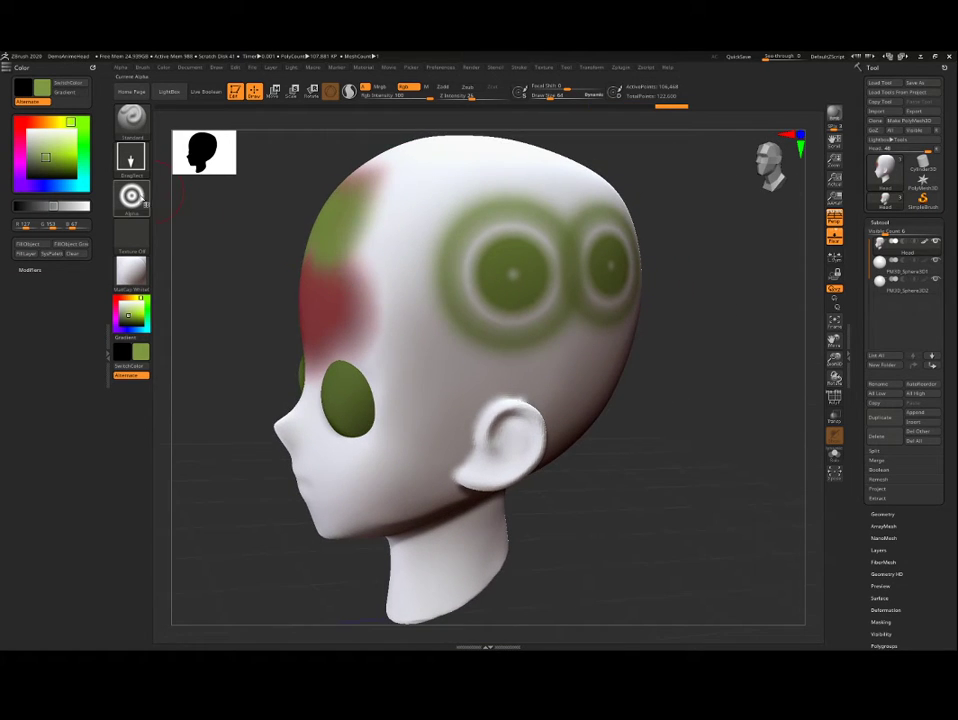
pyautogui.click(131, 196)
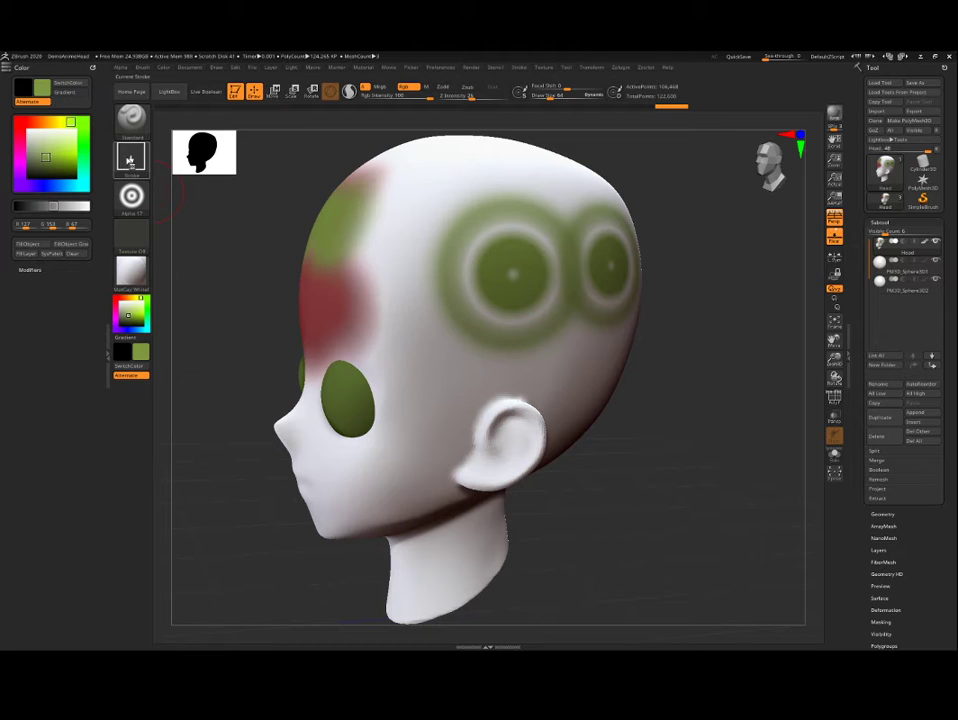
pyautogui.click(129, 160)
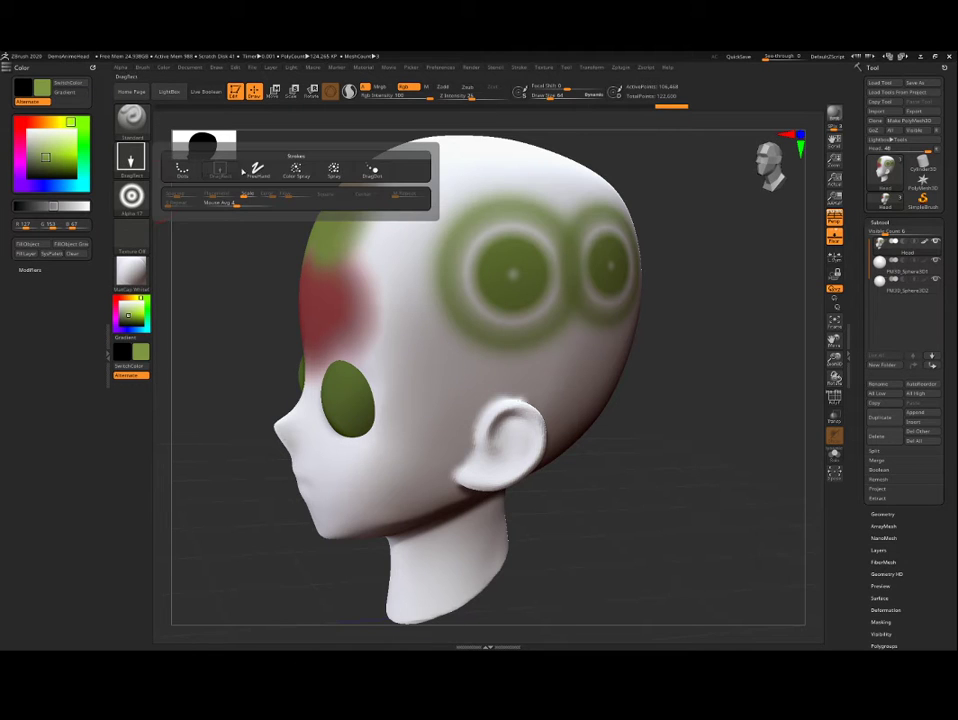
pyautogui.click(295, 170)
pyautogui.moveTo(410, 310)
pyautogui.mouseDown()
pyautogui.moveTo(310, 180)
pyautogui.moveTo(370, 170)
pyautogui.moveTo(420, 260)
pyautogui.moveTo(529, 229)
pyautogui.moveTo(503, 190)
pyautogui.mouseUp()
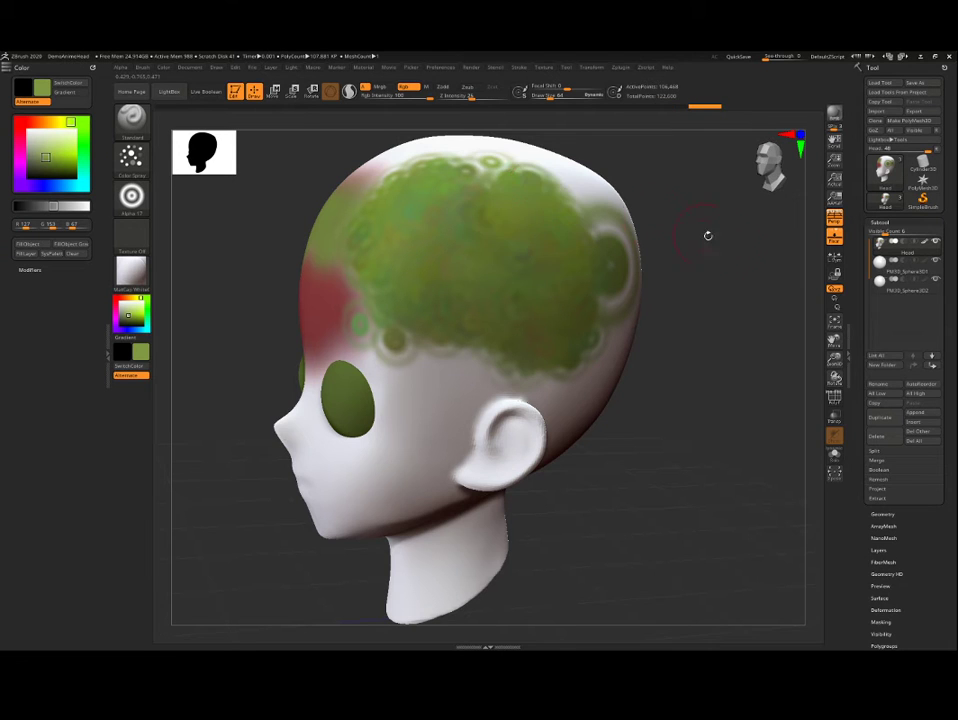
pyautogui.moveTo(731, 258); pyautogui.dragTo(660, 265)
pyautogui.moveTo(630, 300)
pyautogui.mouseDown()
pyautogui.moveTo(682, 286)
pyautogui.moveTo(606, 334)
pyautogui.mouseUp()
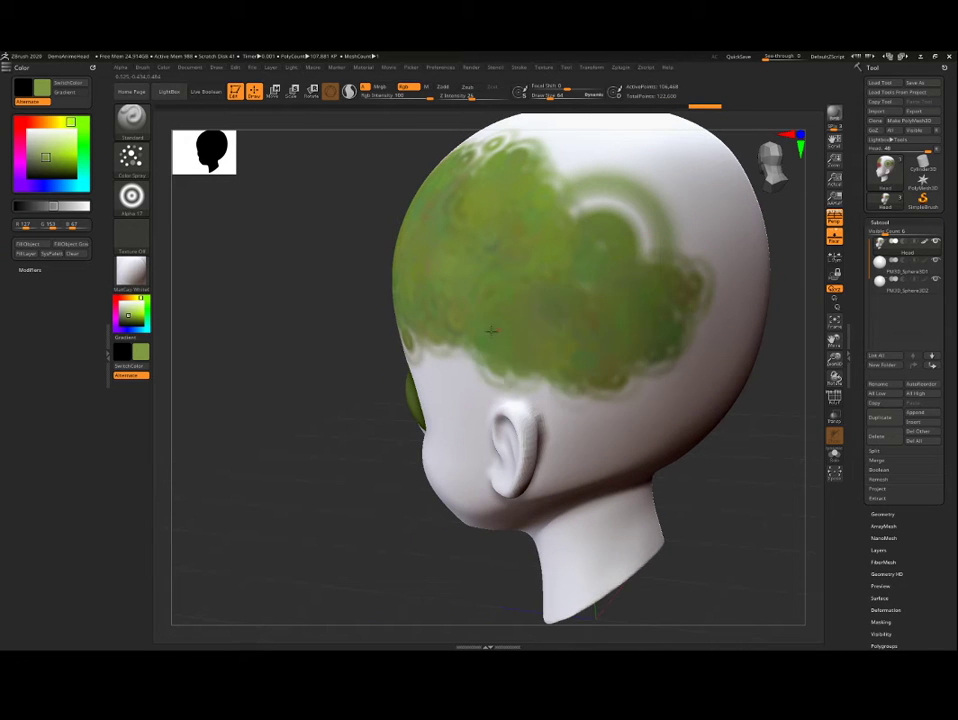
pyautogui.moveTo(336, 325); pyautogui.dragTo(243, 310)
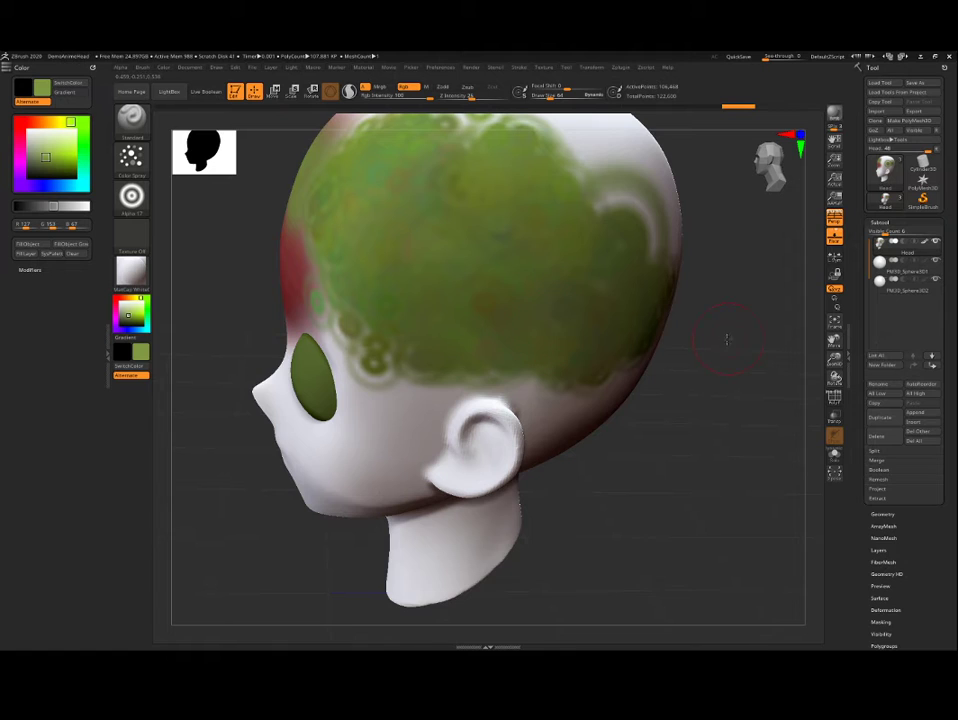
pyautogui.moveTo(727, 340); pyautogui.dragTo(701, 415)
# Step: Switch to the Spray stroke and paint green ring patterns over the upper side and crown of the head
pyautogui.click(131, 160)
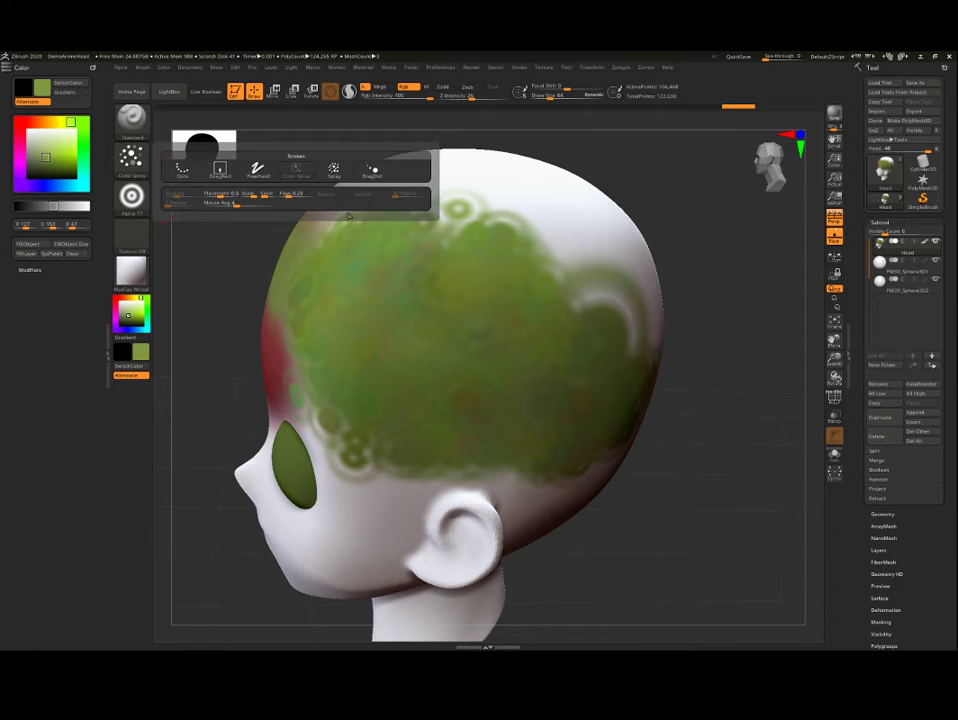
pyautogui.moveTo(790, 258)
pyautogui.mouseDown()
pyautogui.moveTo(759, 299)
pyautogui.moveTo(803, 340)
pyautogui.moveTo(829, 415)
pyautogui.mouseUp()
pyautogui.moveTo(727, 268); pyautogui.dragTo(680, 323)
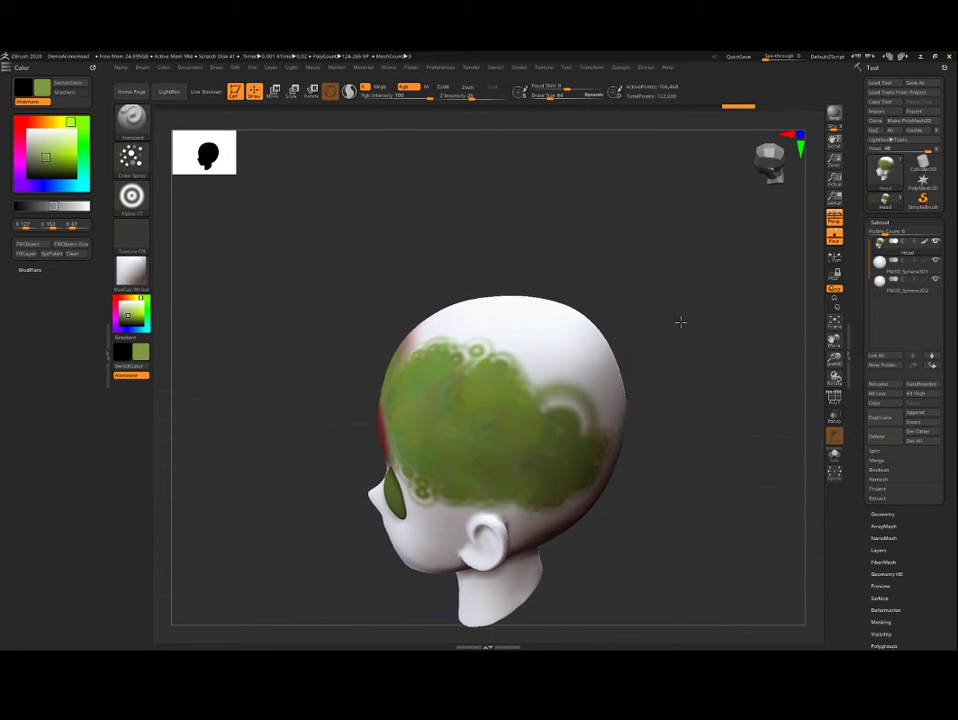
pyautogui.click(132, 157)
pyautogui.click(331, 171)
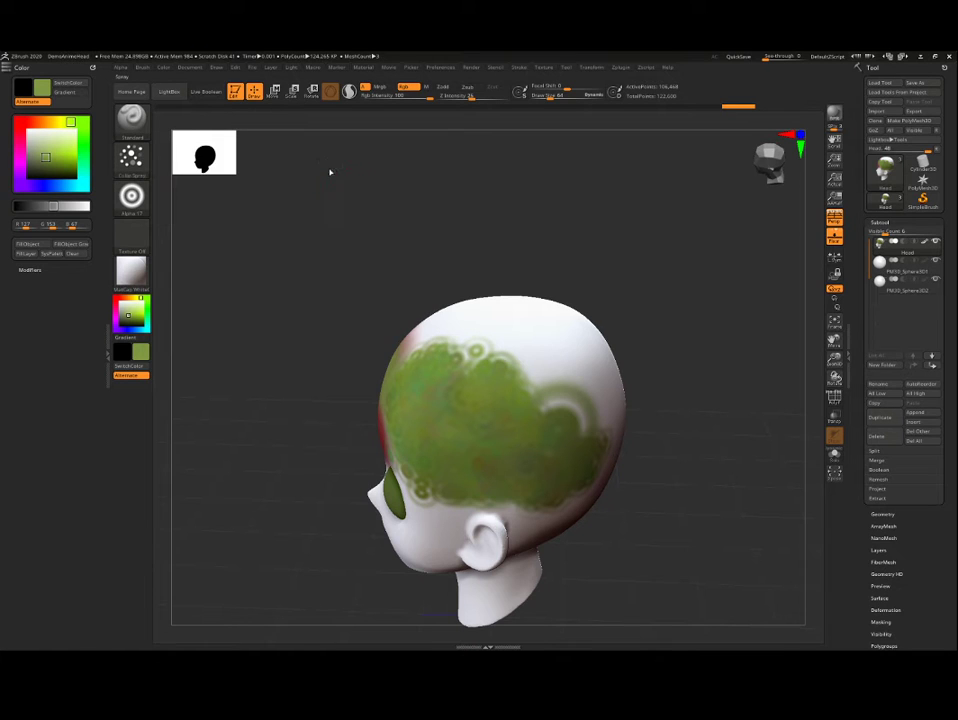
pyautogui.moveTo(492, 327)
pyautogui.mouseDown()
pyautogui.moveTo(572, 384)
pyautogui.moveTo(572, 415)
pyautogui.moveTo(506, 392)
pyautogui.moveTo(468, 342)
pyautogui.mouseUp()
pyautogui.moveTo(655, 292); pyautogui.dragTo(736, 350)
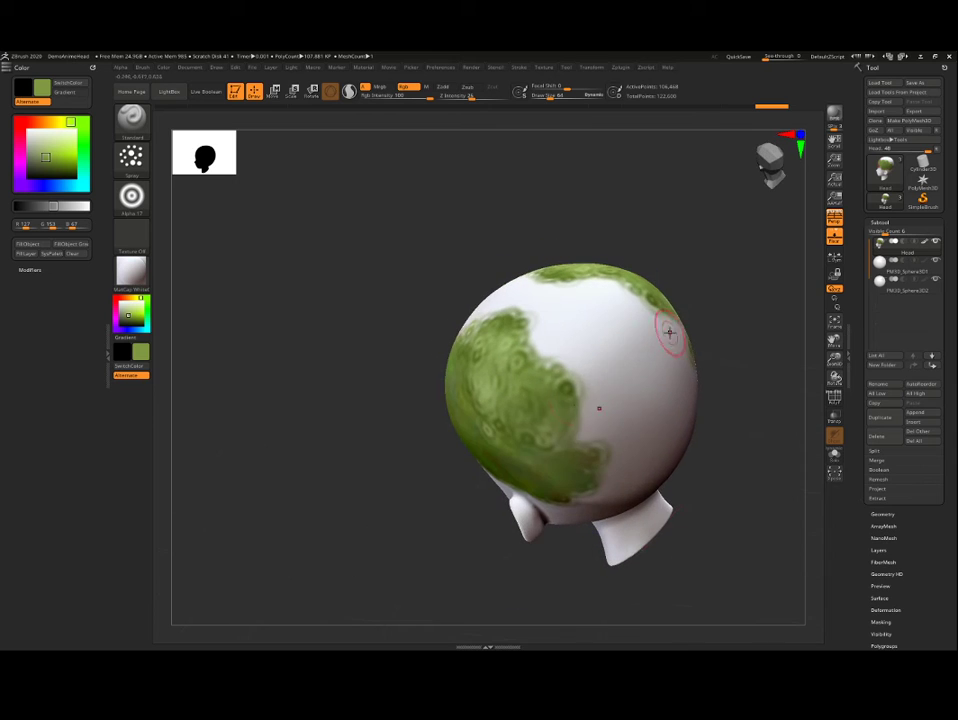
pyautogui.moveTo(584, 393)
pyautogui.mouseDown()
pyautogui.moveTo(603, 425)
pyautogui.moveTo(572, 373)
pyautogui.mouseUp()
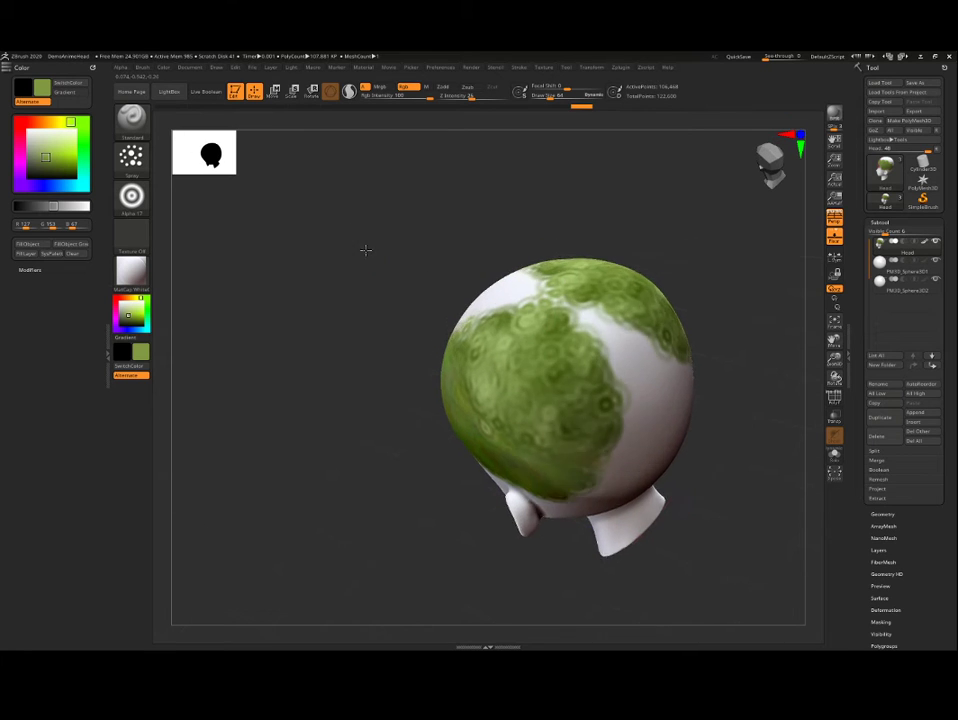
pyautogui.moveTo(364, 250); pyautogui.dragTo(388, 274)
pyautogui.moveTo(470, 323); pyautogui.dragTo(456, 359)
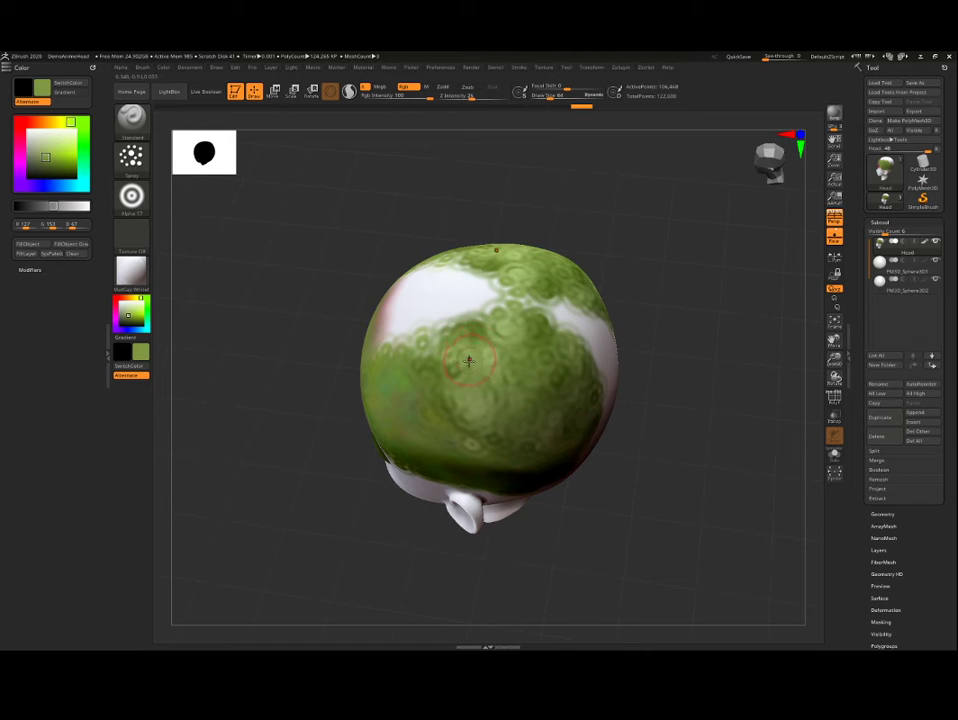
pyautogui.moveTo(666, 370); pyautogui.dragTo(232, 218)
# Step: Switch to the DragDot stroke and place ring patterns on the upper part of the head
pyautogui.click(141, 160)
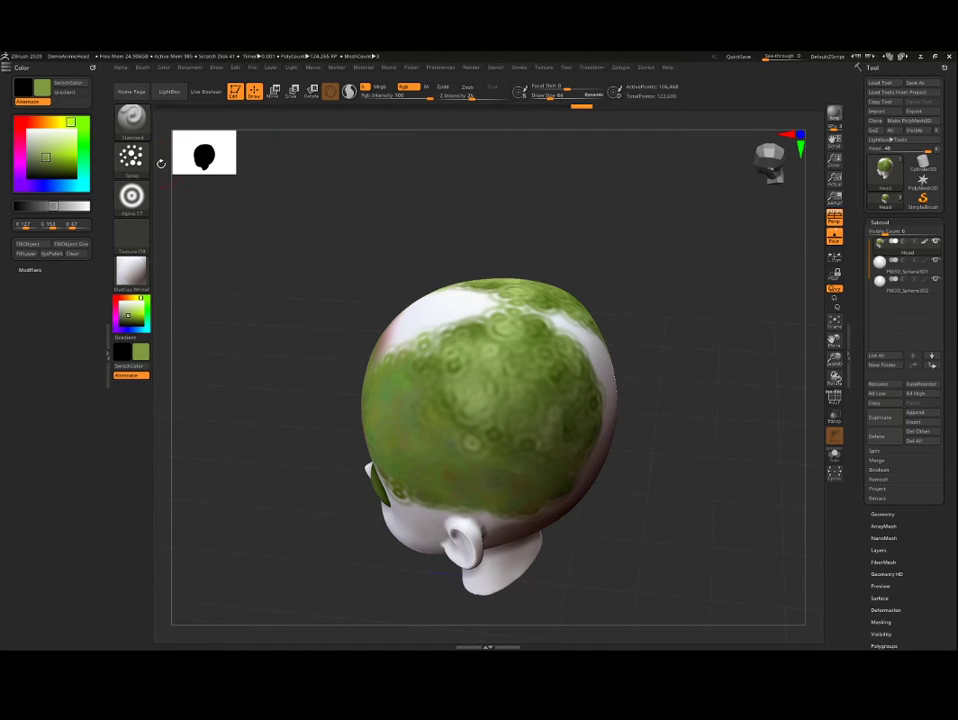
pyautogui.click(128, 166)
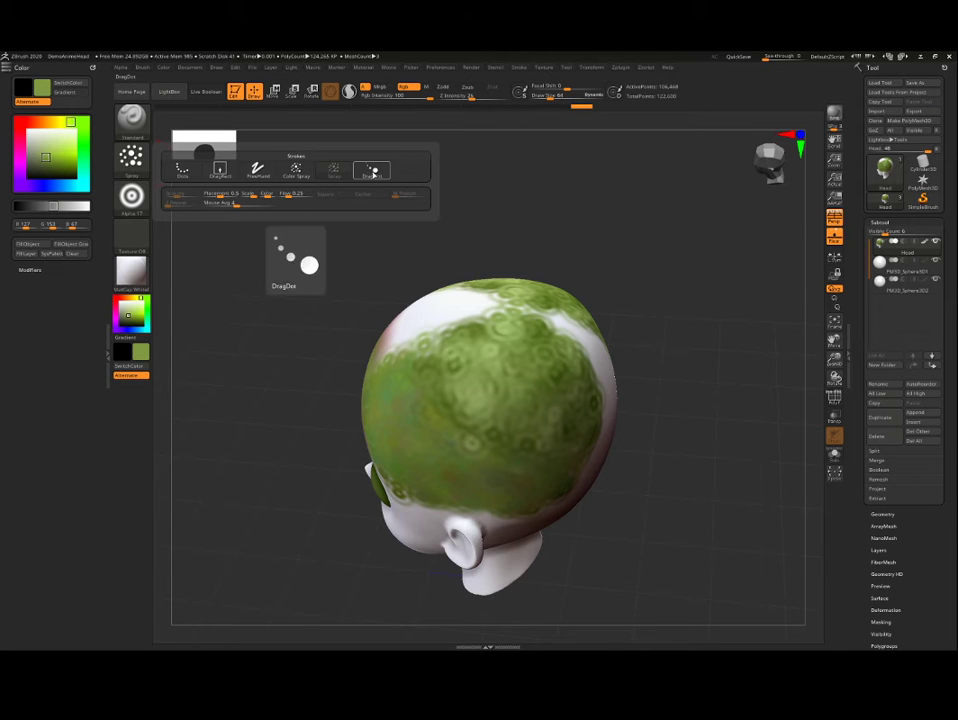
pyautogui.click(372, 170)
pyautogui.moveTo(348, 259)
pyautogui.mouseDown()
pyautogui.moveTo(417, 328)
pyautogui.moveTo(398, 336)
pyautogui.moveTo(433, 330)
pyautogui.moveTo(456, 348)
pyautogui.moveTo(463, 335)
pyautogui.moveTo(437, 342)
pyautogui.mouseUp()
pyautogui.moveTo(628, 330)
pyautogui.mouseDown()
pyautogui.moveTo(637, 316)
pyautogui.moveTo(632, 284)
pyautogui.moveTo(676, 310)
pyautogui.moveTo(688, 297)
pyautogui.mouseUp()
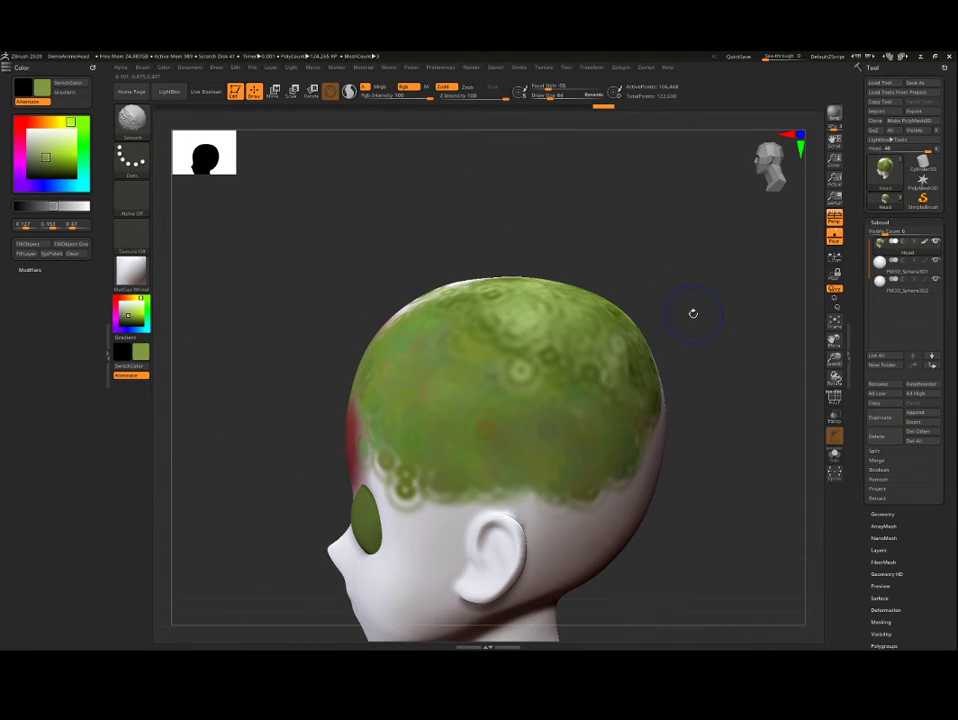
pyautogui.keyDown('alt'); pyautogui.moveTo(693, 314); pyautogui.dragTo(691, 300); pyautogui.keyUp('alt')
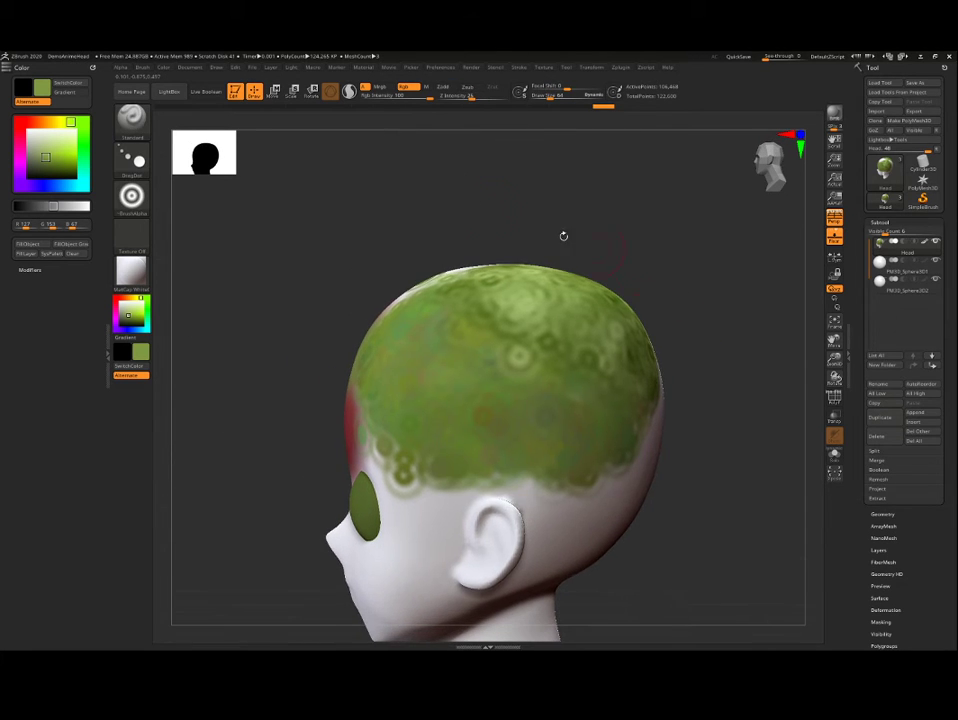
# Step: Choose Alpha 23 with the Color Spray stroke and paint green speckles over the cheek, jaw and ear area
pyautogui.click(131, 199)
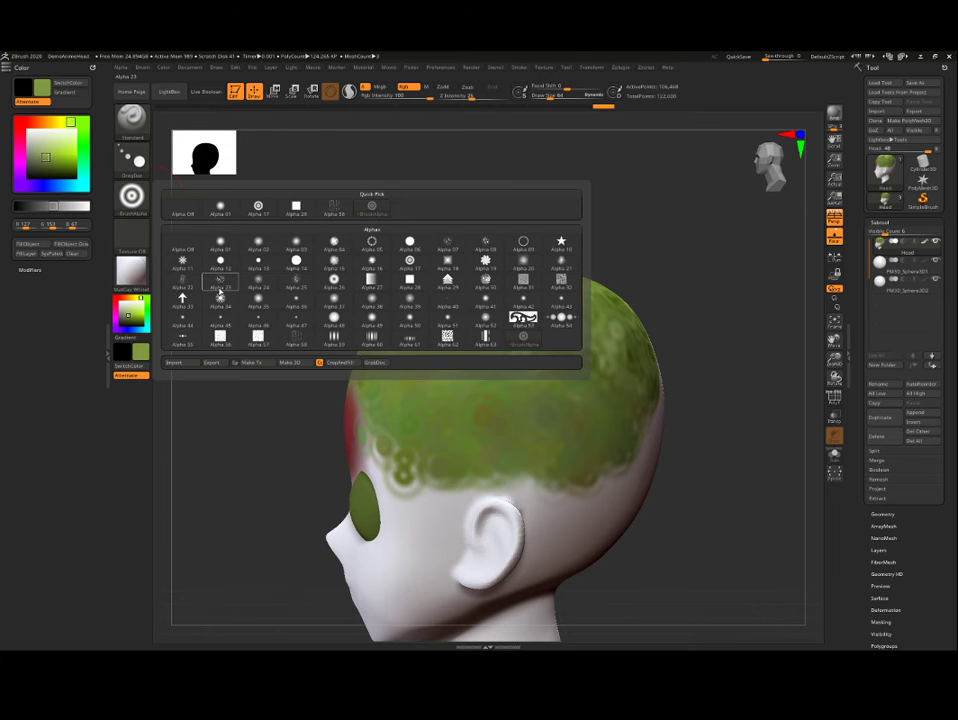
pyautogui.click(220, 290)
pyautogui.moveTo(722, 397); pyautogui.dragTo(291, 201)
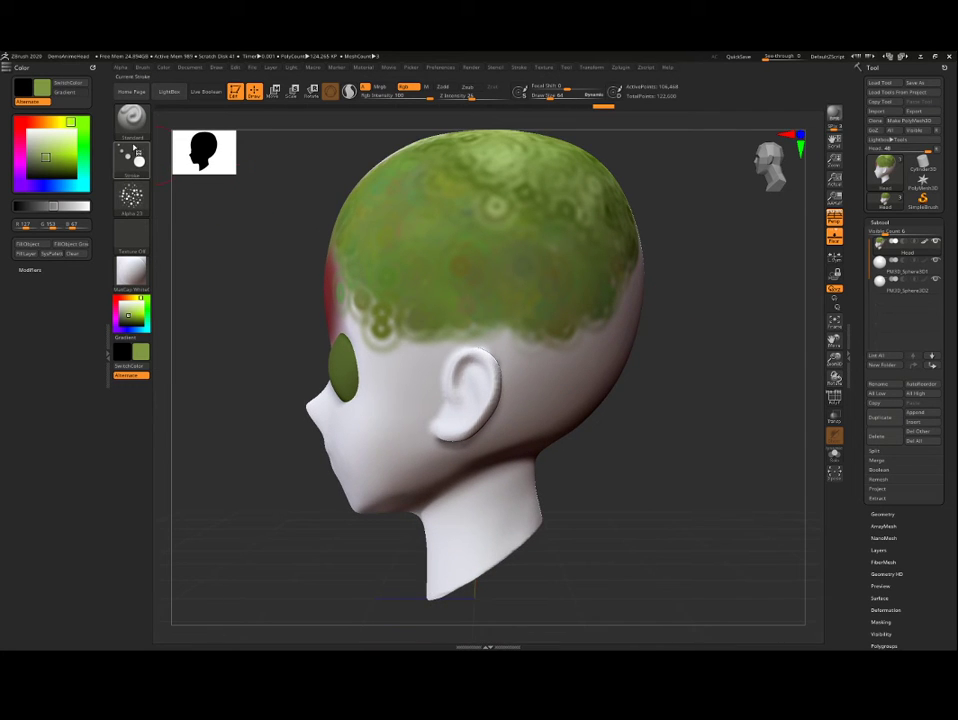
pyautogui.click(133, 150)
pyautogui.click(292, 172)
pyautogui.moveTo(445, 375)
pyautogui.mouseDown()
pyautogui.moveTo(400, 420)
pyautogui.moveTo(375, 470)
pyautogui.moveTo(390, 492)
pyautogui.moveTo(515, 400)
pyautogui.moveTo(450, 335)
pyautogui.moveTo(388, 306)
pyautogui.mouseUp()
# Step: Turn on Zadd and spray raised green speckles across the forehead, temples, cheeks and mouth area
pyautogui.moveTo(690, 440); pyautogui.dragTo(501, 254)
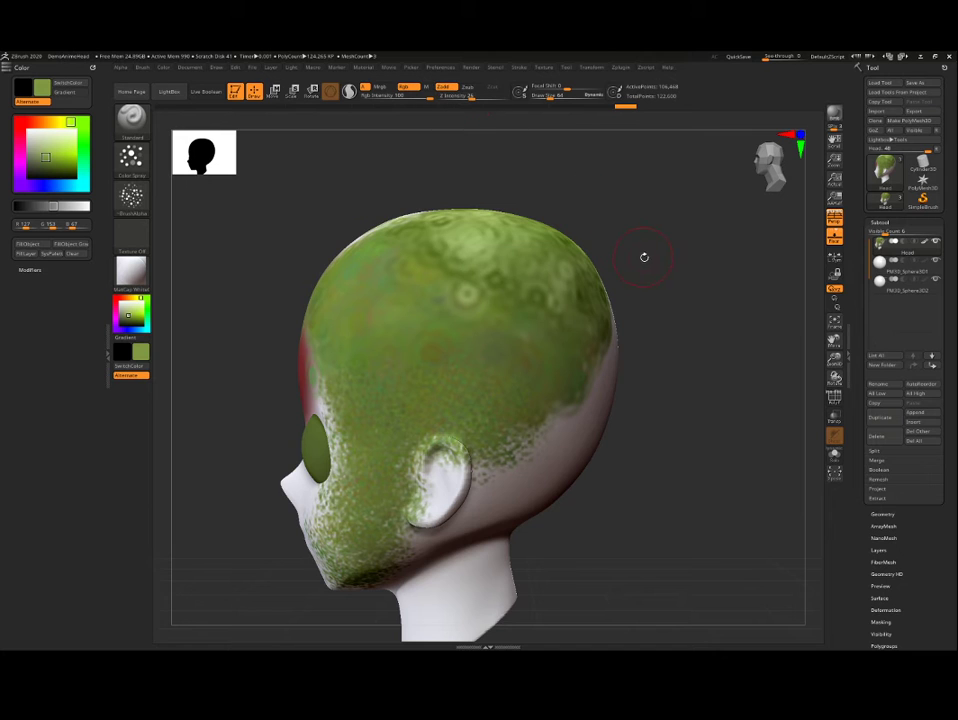
pyautogui.moveTo(644, 257); pyautogui.dragTo(332, 291)
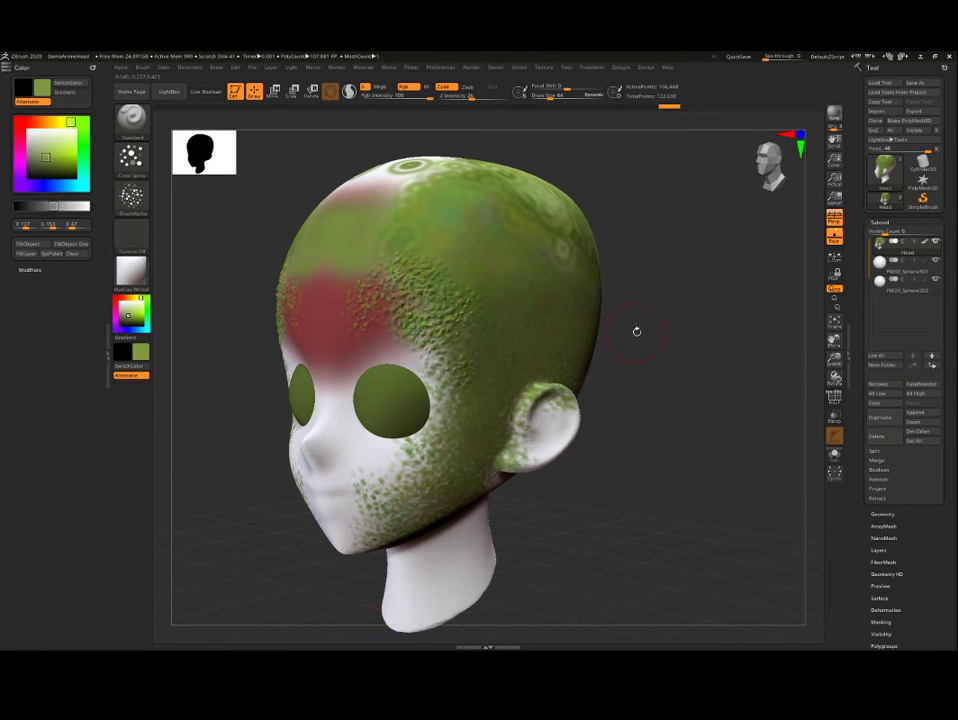
pyautogui.moveTo(635, 331); pyautogui.dragTo(396, 195)
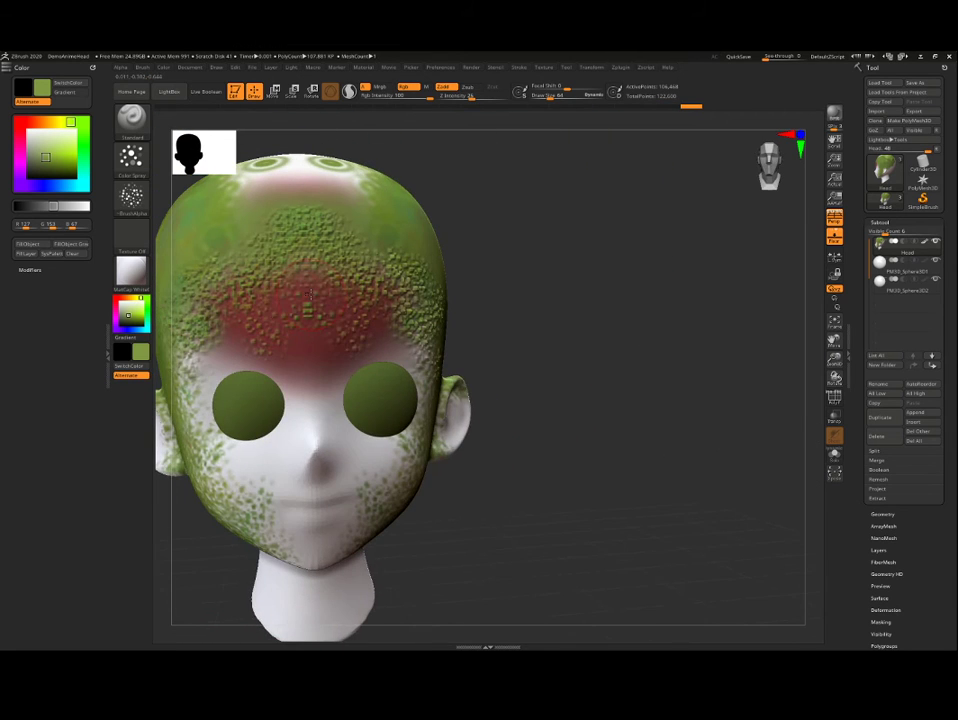
pyautogui.moveTo(549, 307); pyautogui.dragTo(590, 329)
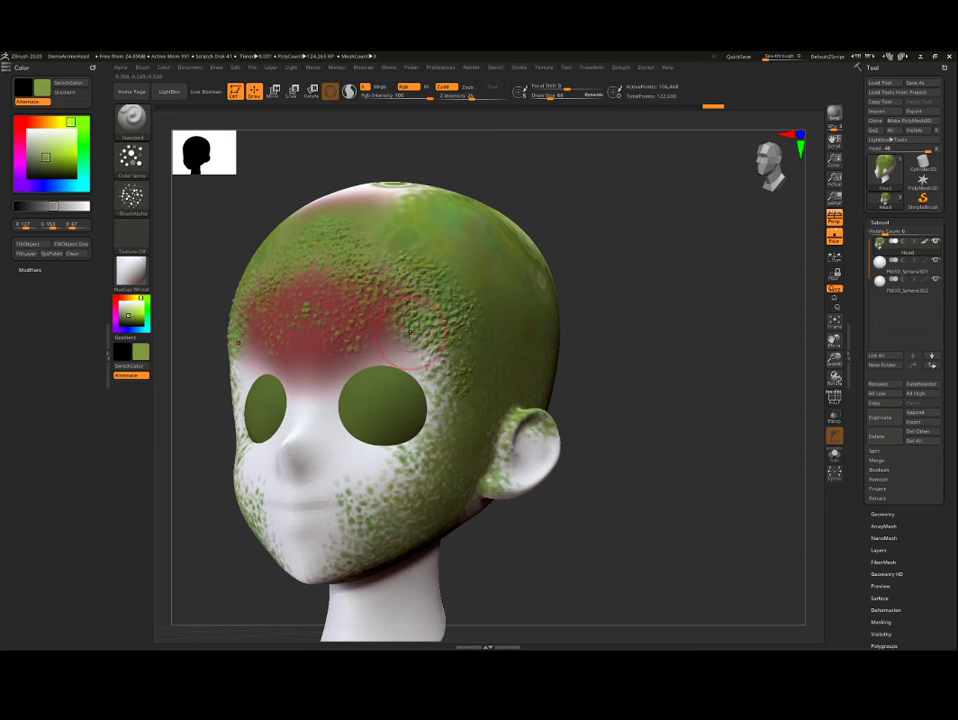
pyautogui.moveTo(444, 371)
pyautogui.mouseDown()
pyautogui.moveTo(440, 425)
pyautogui.moveTo(372, 484)
pyautogui.moveTo(328, 489)
pyautogui.mouseUp()
pyautogui.moveTo(654, 381); pyautogui.dragTo(650, 425)
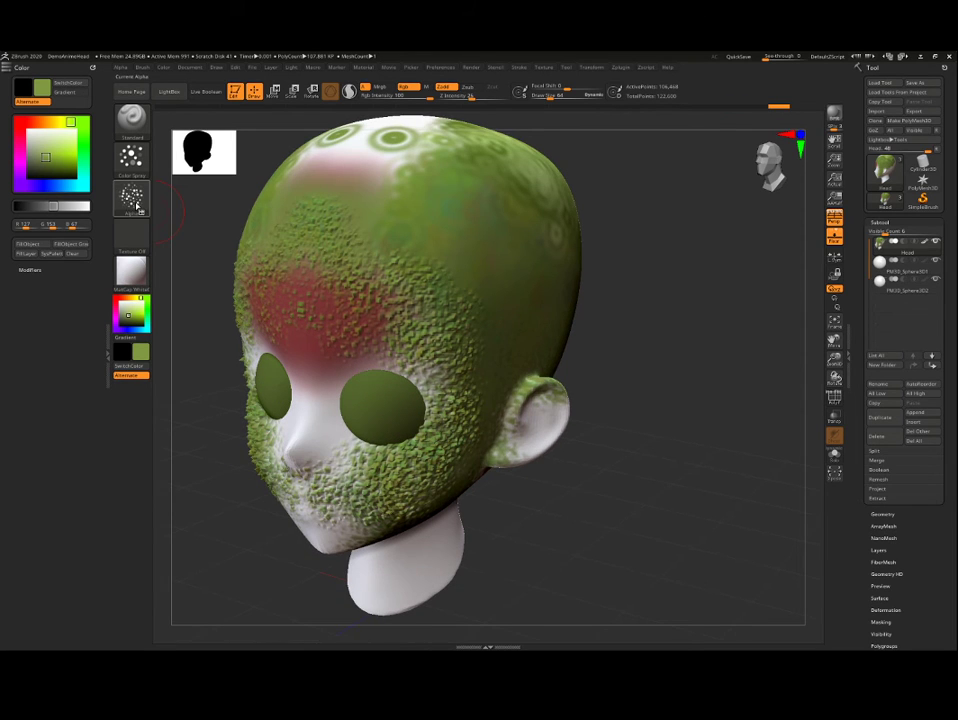
# Step: Switch to the FreeHand stroke and paint raised green texture across the upper forehead
pyautogui.click(134, 160)
pyautogui.click(257, 168)
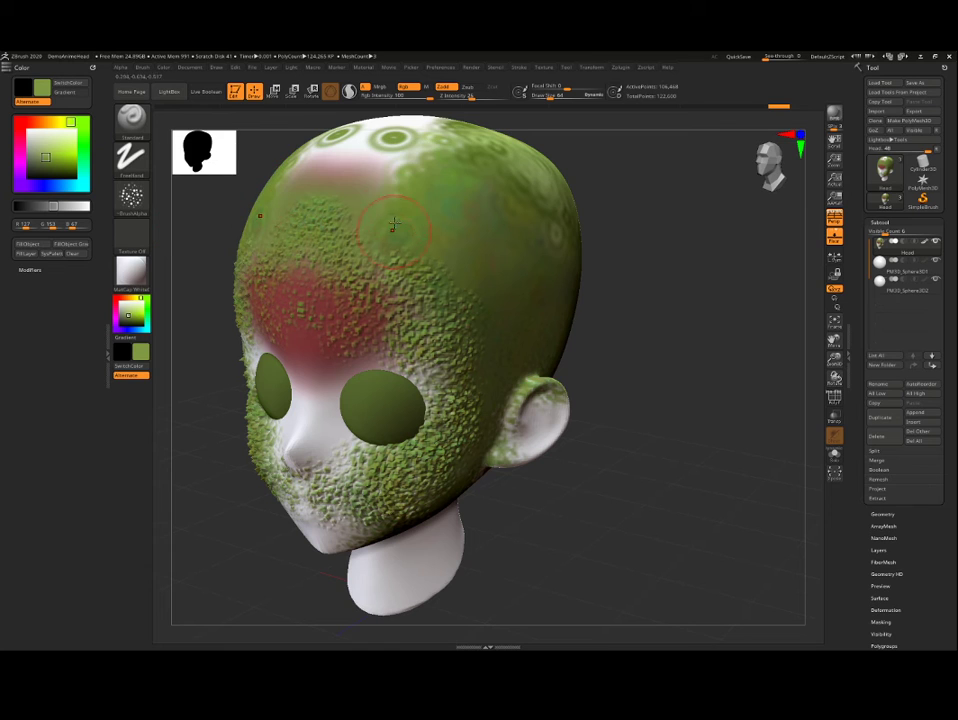
pyautogui.moveTo(396, 188)
pyautogui.mouseDown()
pyautogui.moveTo(374, 180)
pyautogui.moveTo(404, 238)
pyautogui.mouseUp()
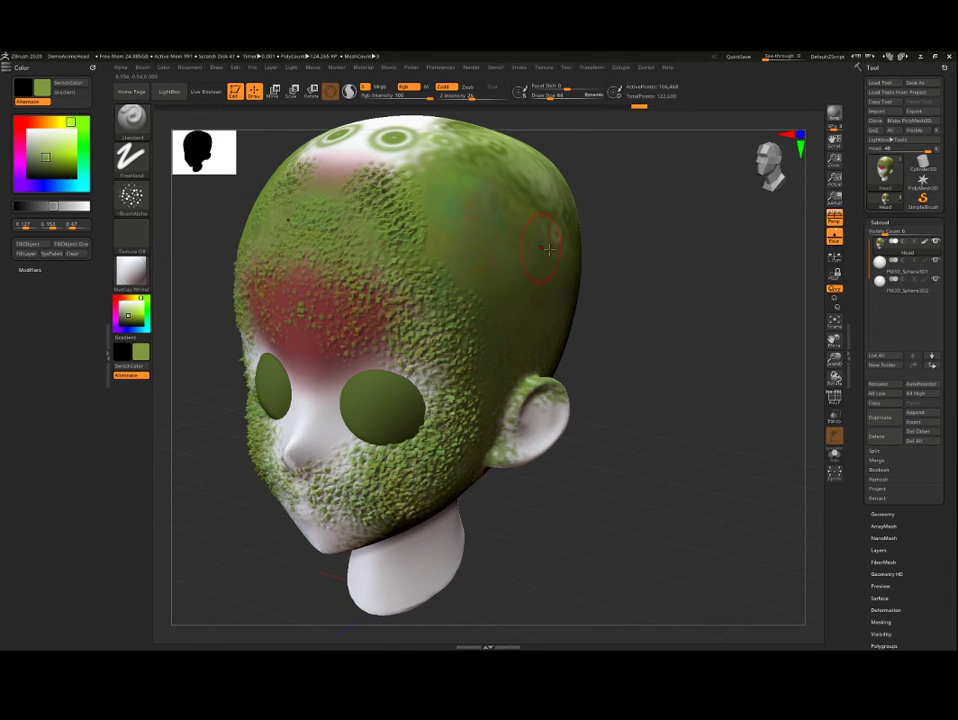
pyautogui.moveTo(590, 260)
pyautogui.mouseDown()
pyautogui.moveTo(691, 289)
pyautogui.moveTo(681, 328)
pyautogui.moveTo(810, 372)
pyautogui.moveTo(753, 340)
pyautogui.moveTo(695, 357)
pyautogui.mouseUp()
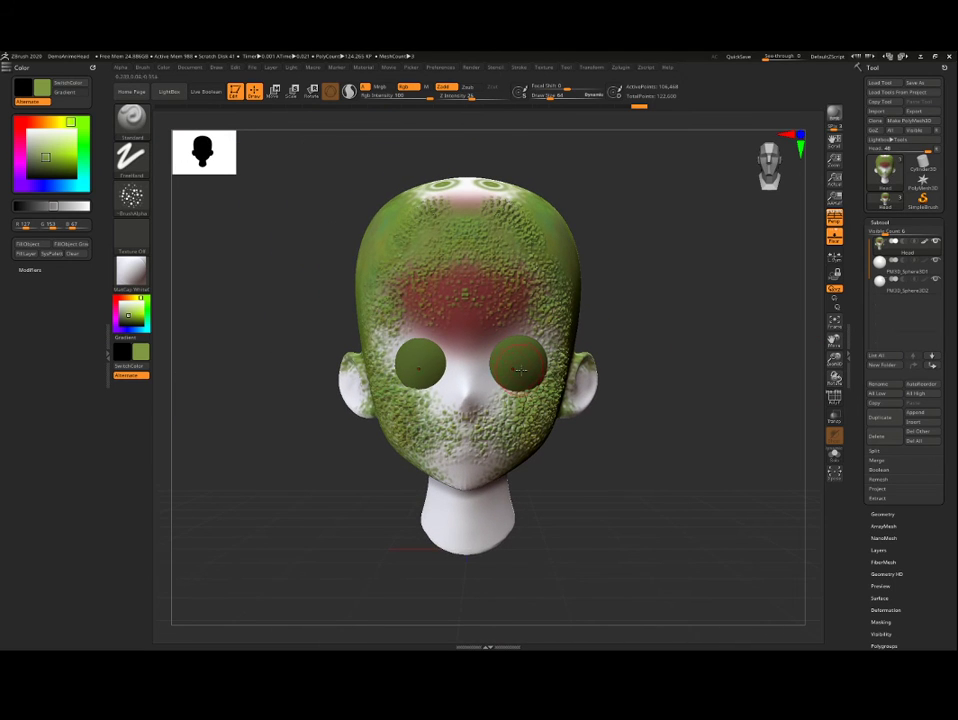
# Step: Select the PM3D_Sphere3D1 eye subtool and set the current color to dark red with R 150, G 0, B 0
pyautogui.click(893, 272)
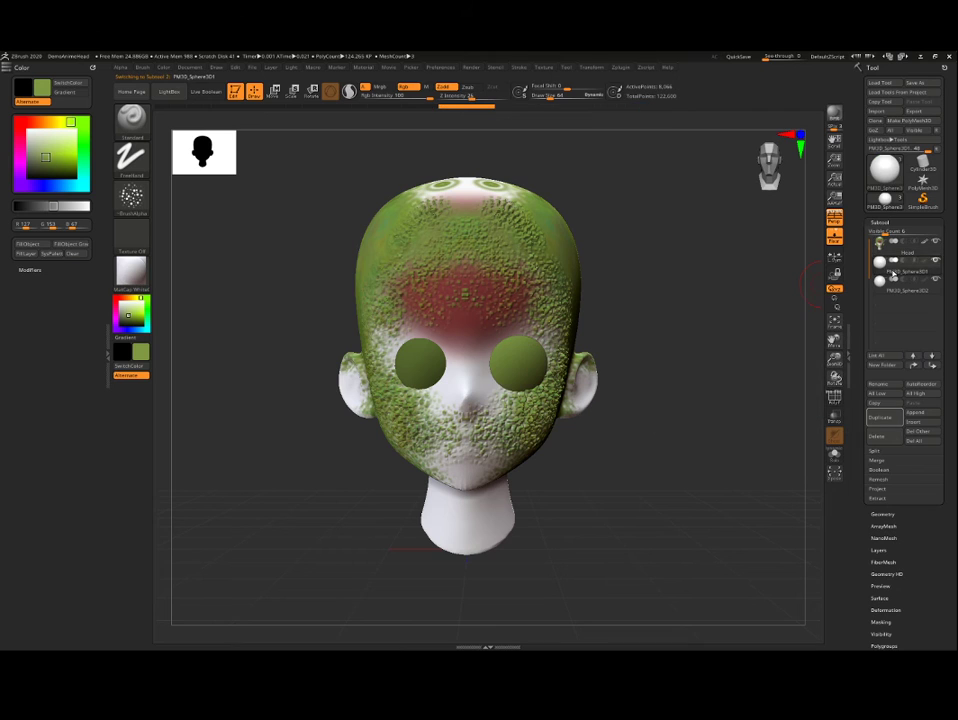
pyautogui.moveTo(800, 284); pyautogui.dragTo(420, 275)
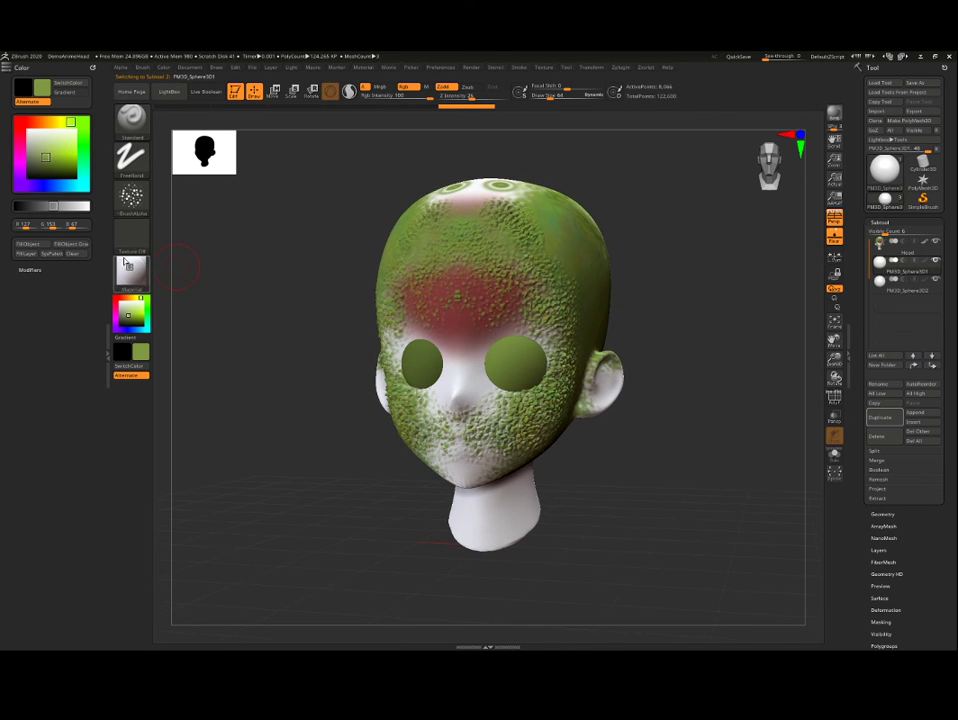
pyautogui.moveTo(132, 314)
pyautogui.mouseDown()
pyautogui.moveTo(116, 298)
pyautogui.moveTo(143, 318)
pyautogui.mouseUp()
pyautogui.click(130, 315)
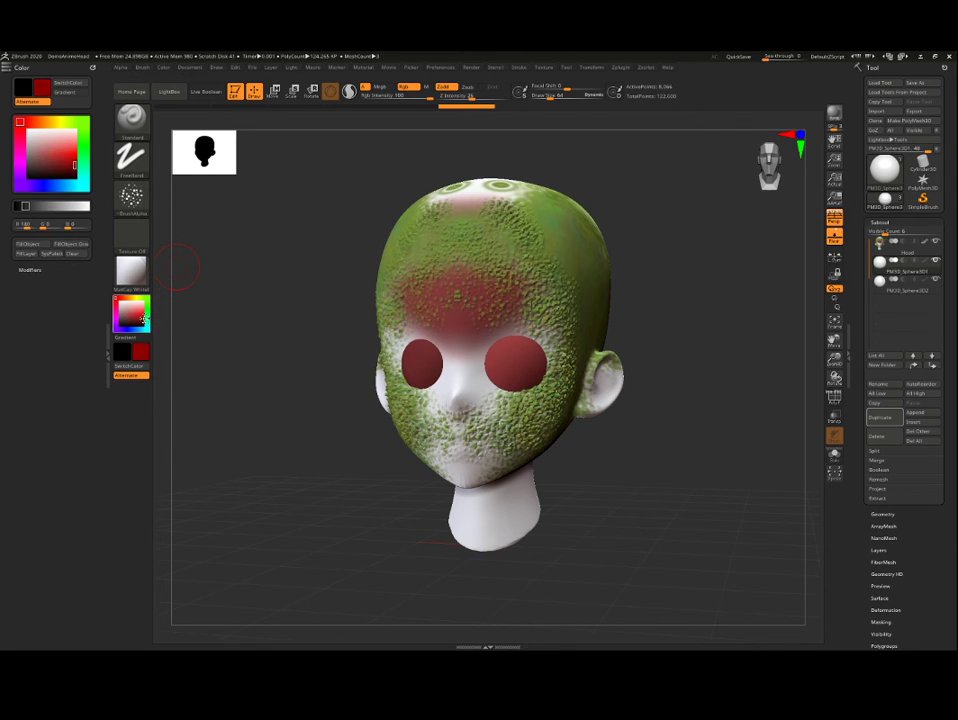
pyautogui.moveTo(278, 295); pyautogui.dragTo(183, 288)
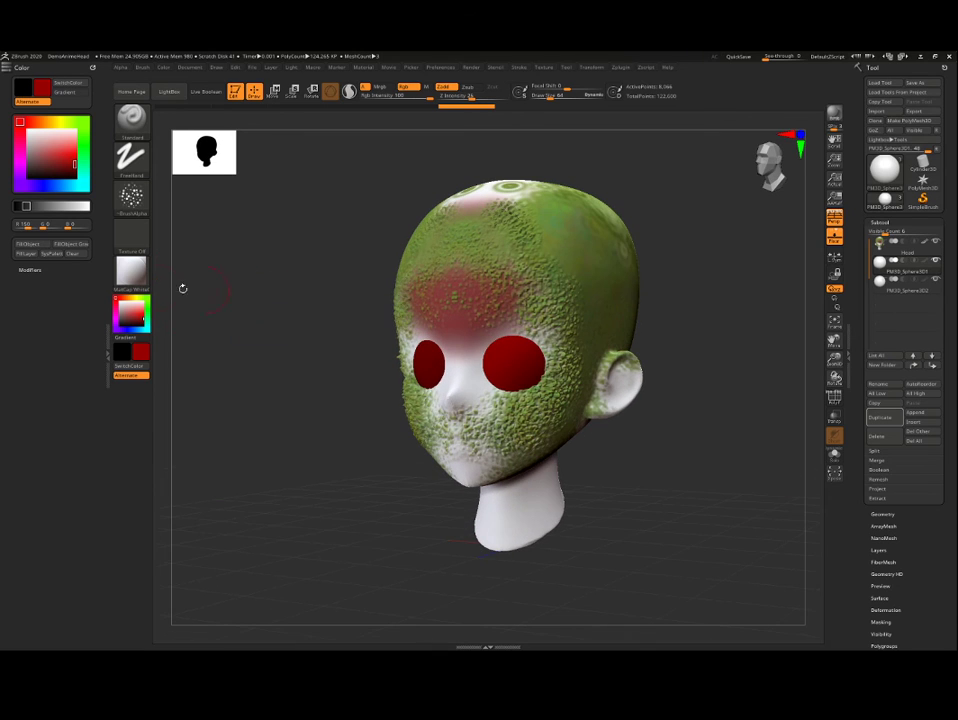
# Step: Choose the ToyPlastic material, switch to the Mrgb channel and fill the PM3D_Sphere3D1 eye with the red color and material
pyautogui.click(138, 283)
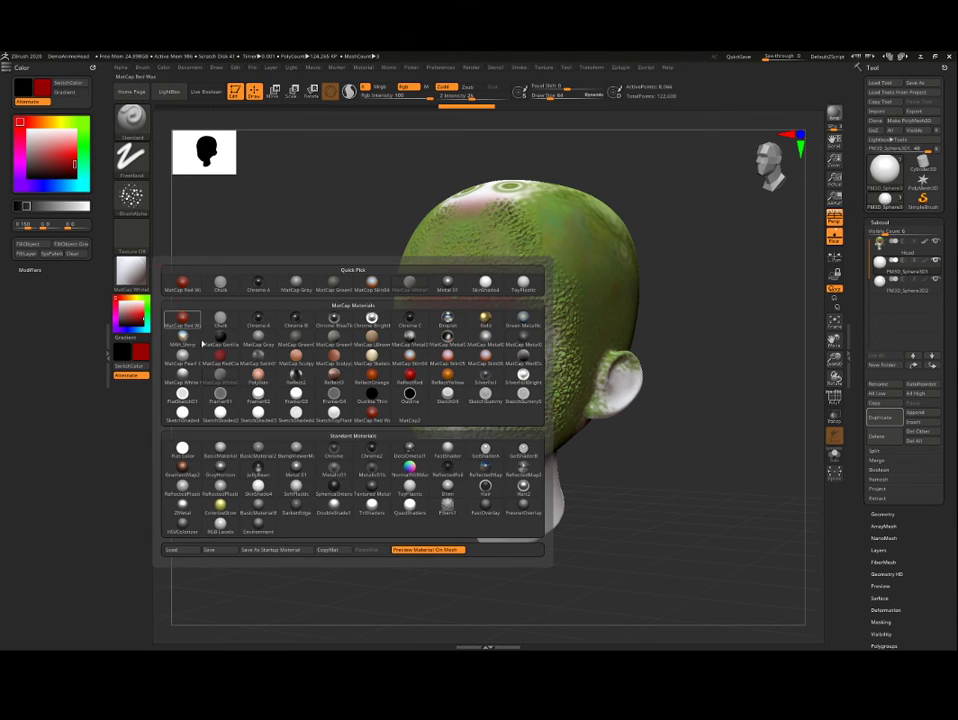
pyautogui.click(415, 487)
pyautogui.moveTo(338, 316); pyautogui.dragTo(305, 282)
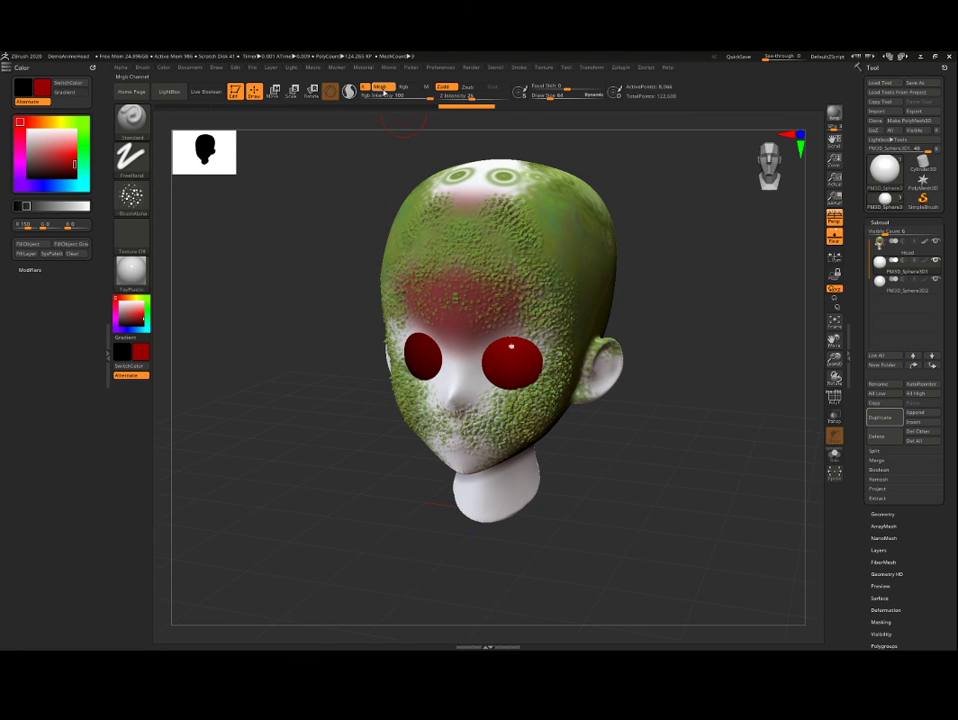
pyautogui.click(40, 244)
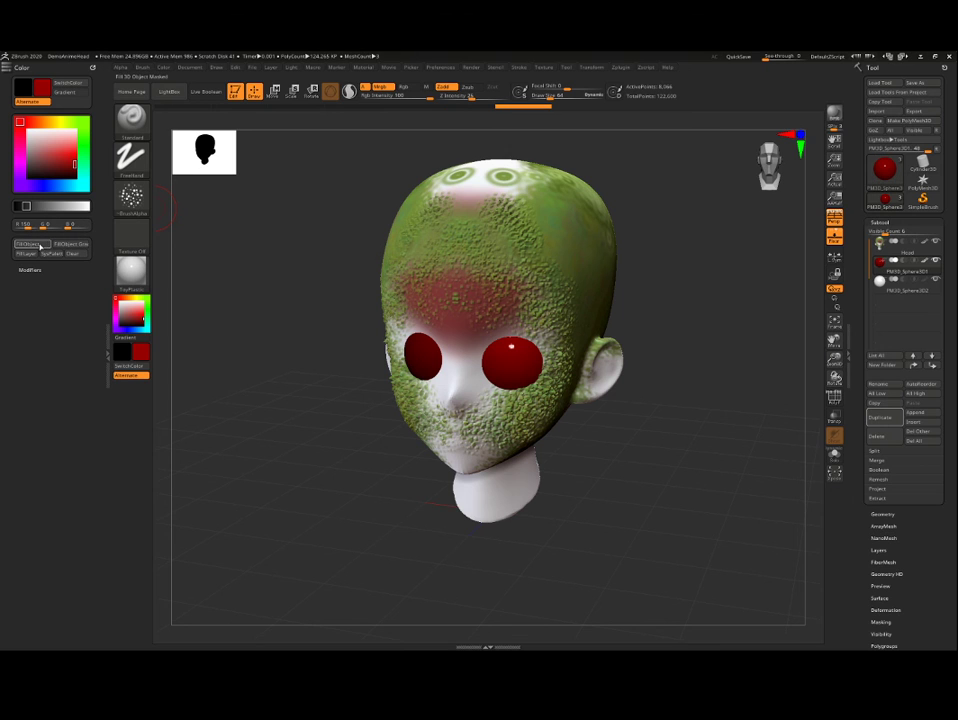
# Step: Select the PM3D_Sphere3D2 eye subtool and fill it with the same dark red color and ToyPlastic material
pyautogui.moveTo(248, 249); pyautogui.dragTo(273, 256)
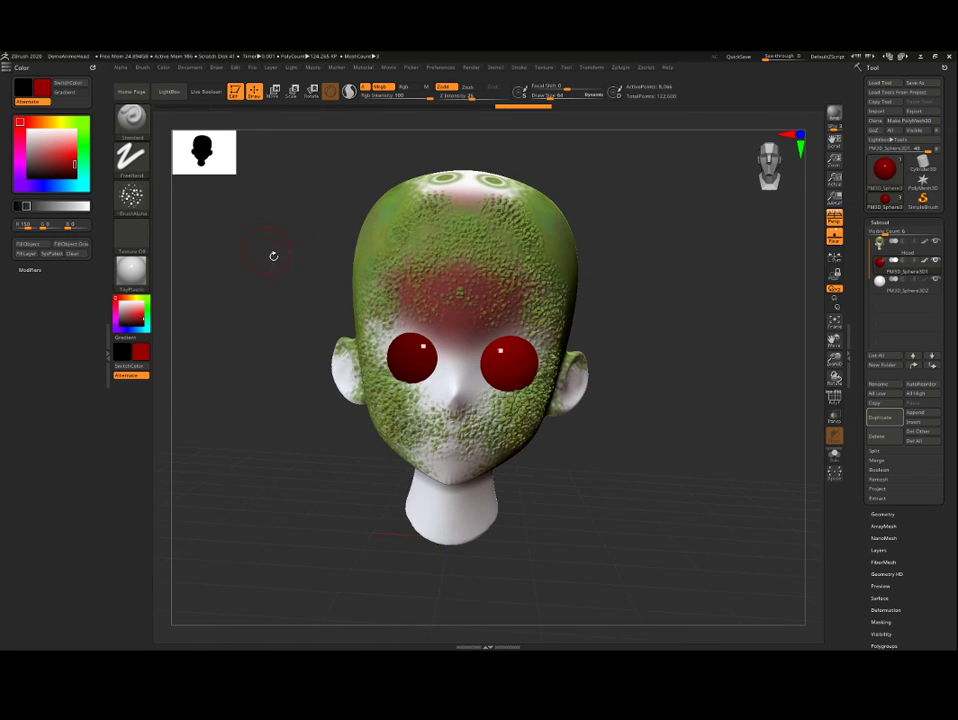
pyautogui.keyDown('alt'); pyautogui.click(399, 346); pyautogui.keyUp('alt')
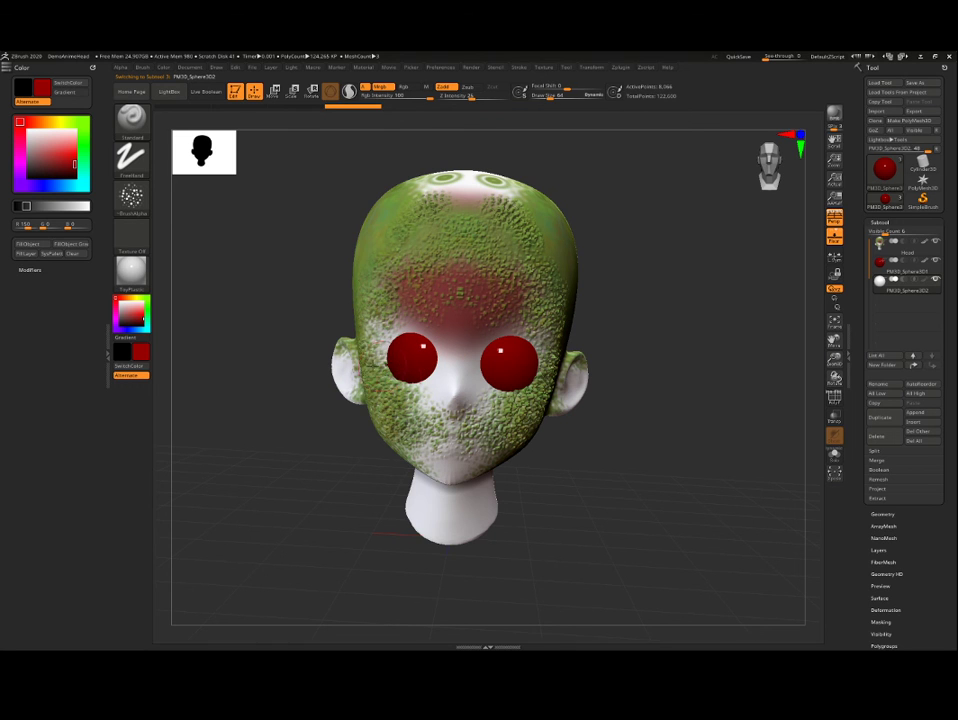
pyautogui.moveTo(182, 284); pyautogui.dragTo(188, 223)
pyautogui.moveTo(773, 286); pyautogui.dragTo(708, 316)
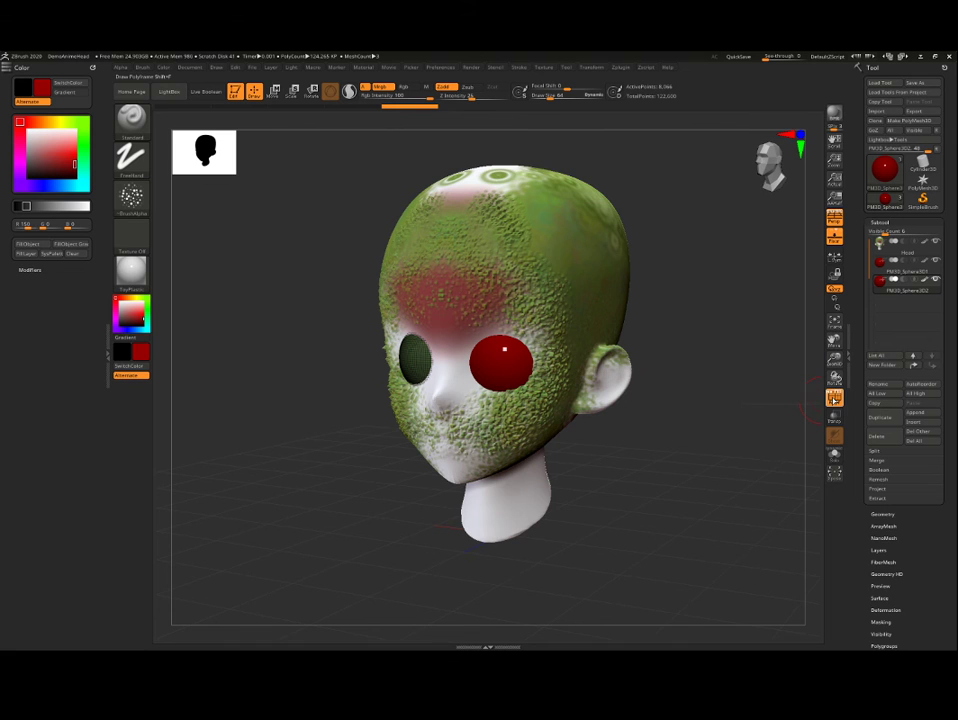
pyautogui.moveTo(780, 350)
pyautogui.mouseDown()
pyautogui.moveTo(712, 346)
pyautogui.moveTo(697, 303)
pyautogui.moveTo(691, 331)
pyautogui.moveTo(688, 282)
pyautogui.mouseUp()
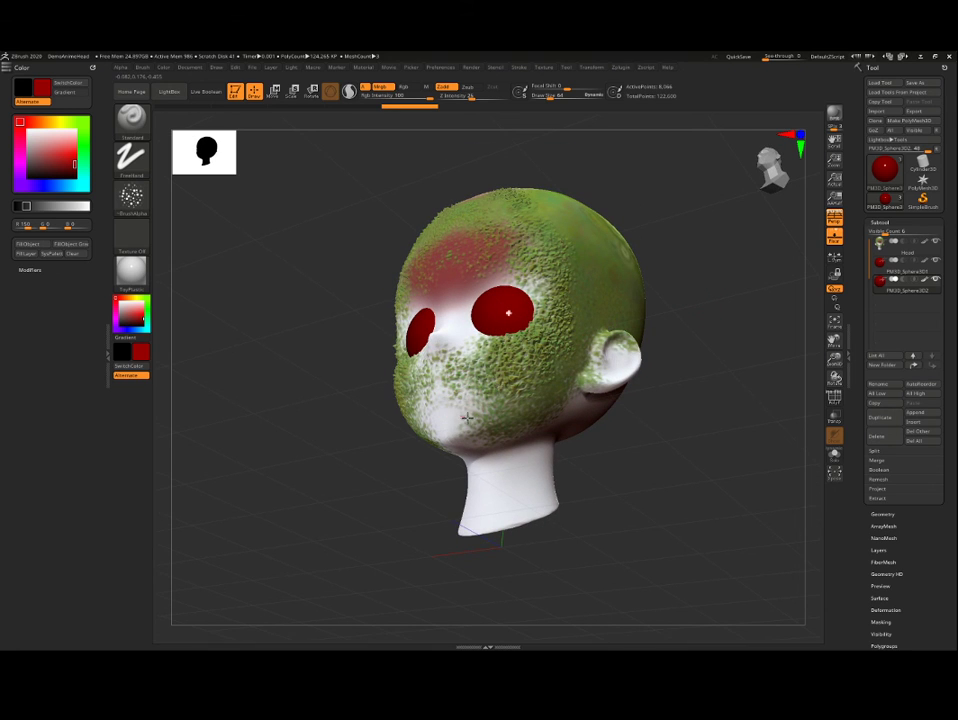
pyautogui.moveTo(684, 221); pyautogui.dragTo(699, 336)
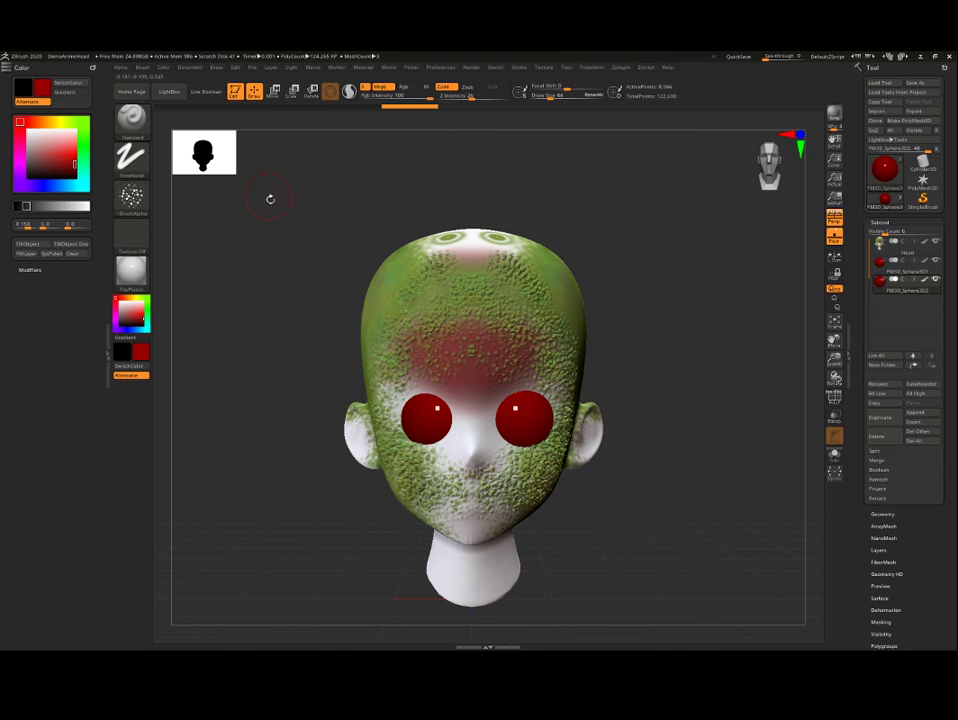